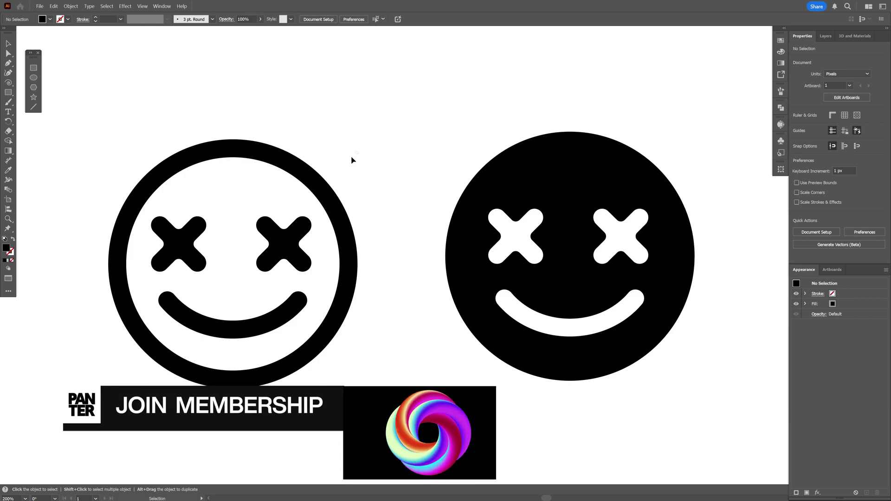
Drag the left outlined smiley group into Asset Export as Asset 1, with SVG format
click(263, 243)
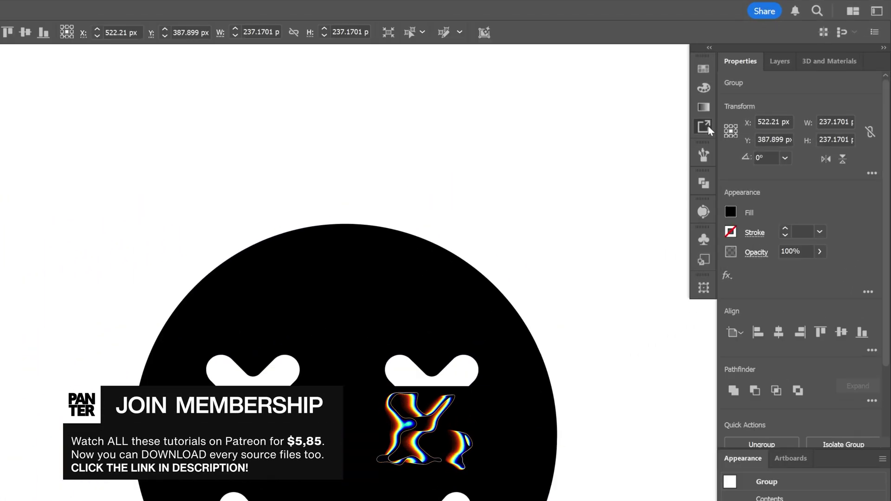
click(782, 75)
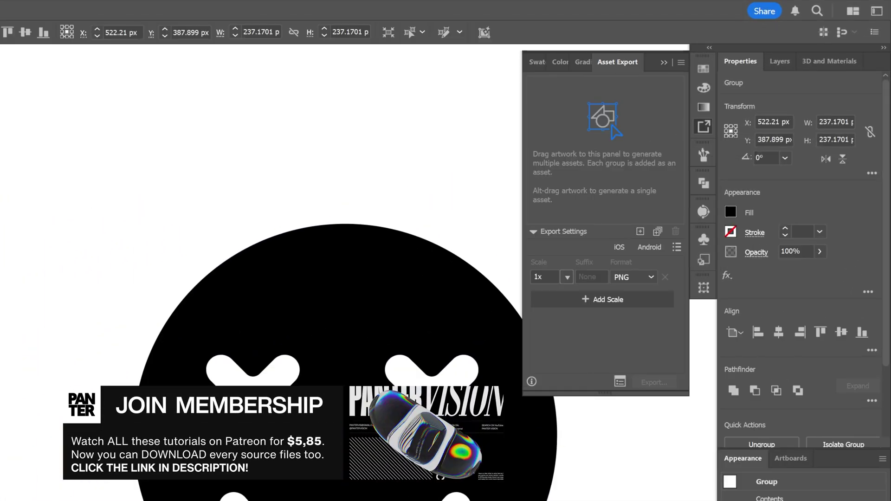
drag(325, 302, 624, 125)
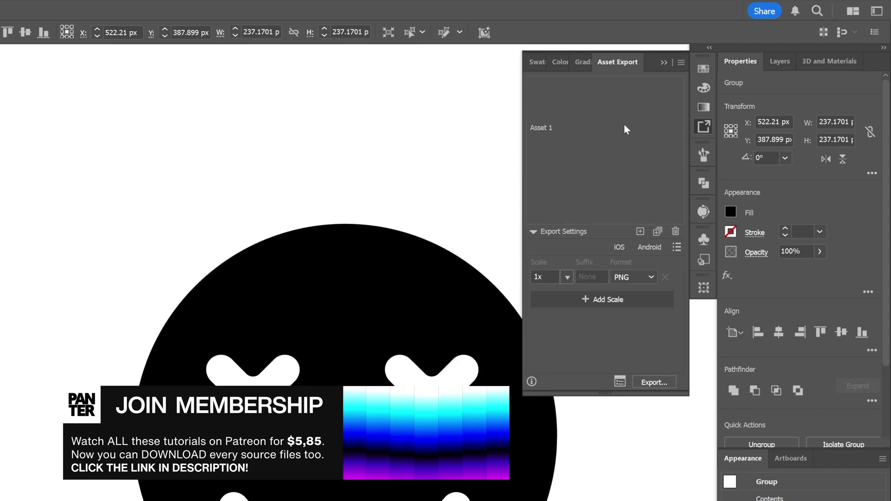
click(634, 274)
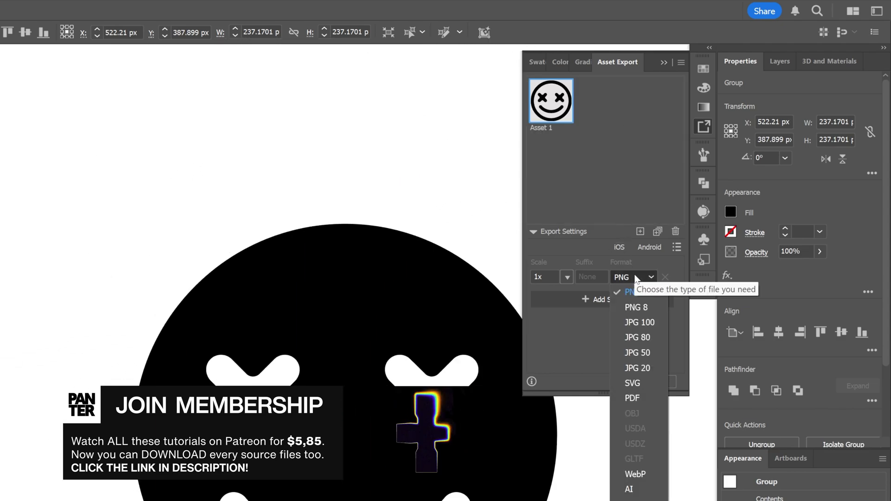
click(647, 383)
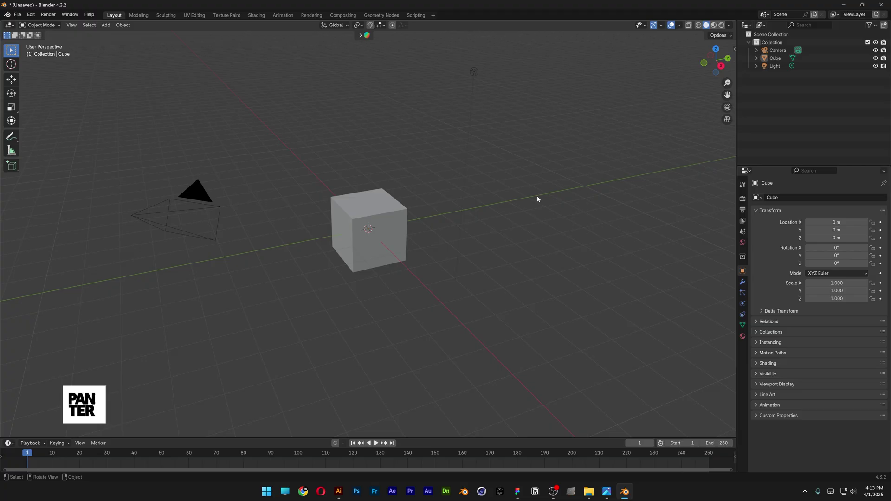
Delete the default camera, cube and light, then import Asset 1.svg from the SVG folder
drag(519, 187, 96, 285)
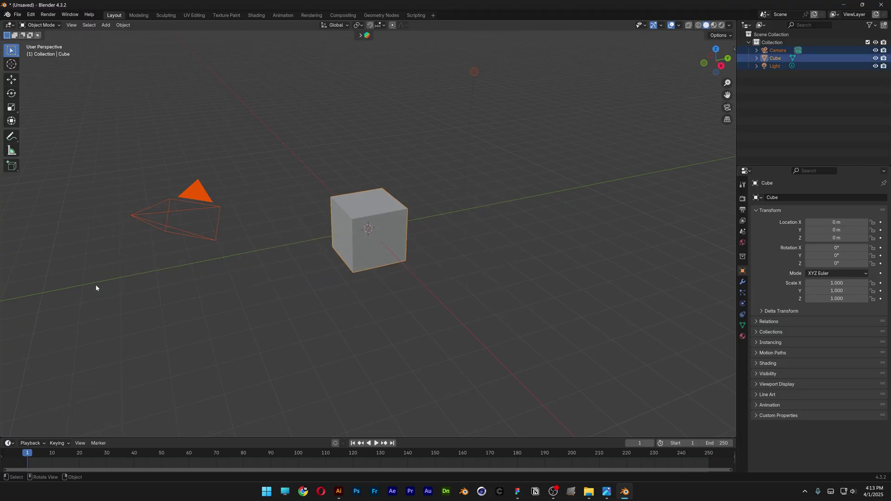
key(Delete)
click(17, 14)
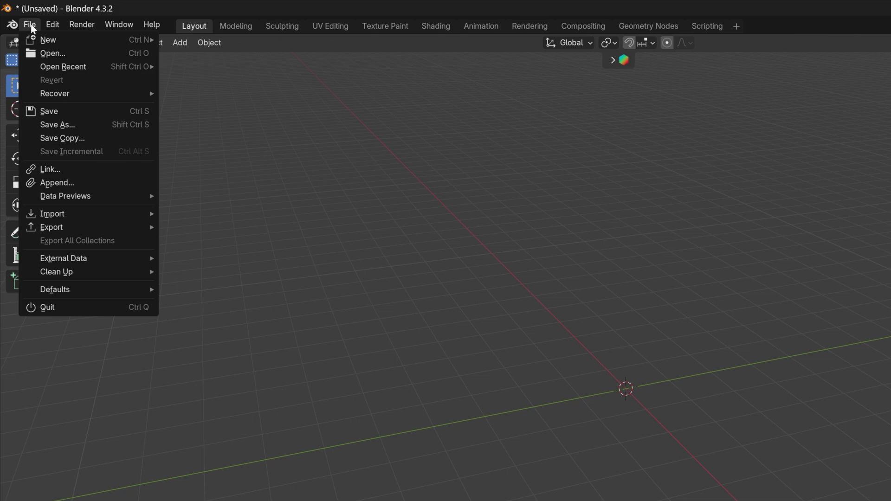
mouse_move(102, 216)
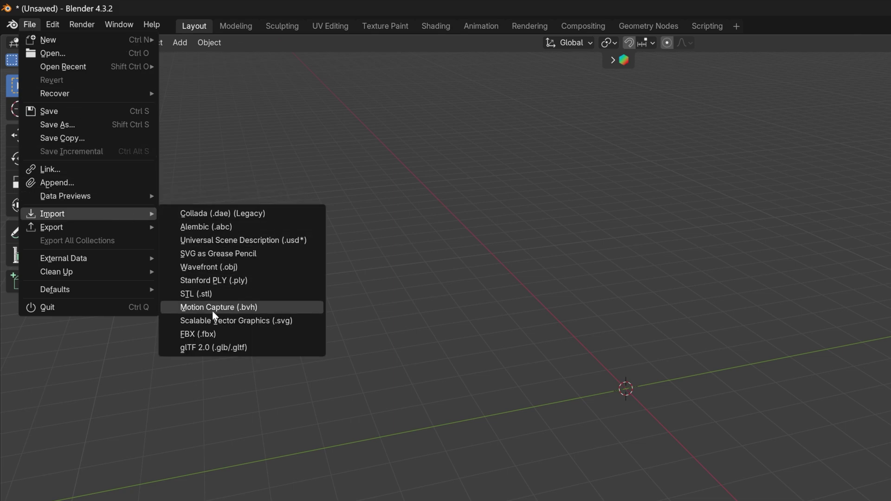
click(291, 321)
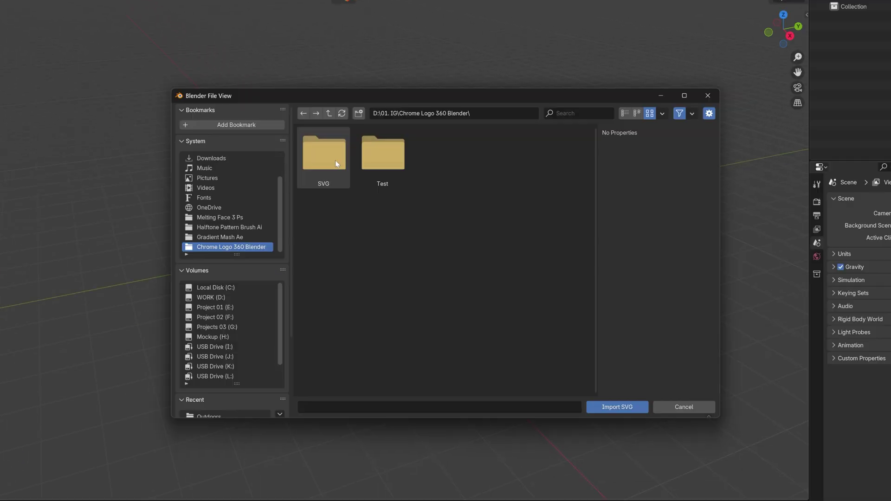
double_click(335, 160)
click(335, 160)
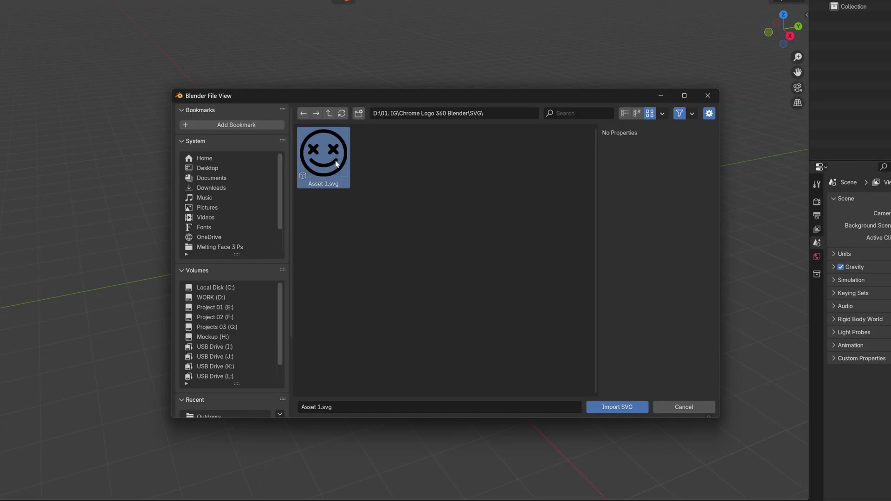
click(617, 407)
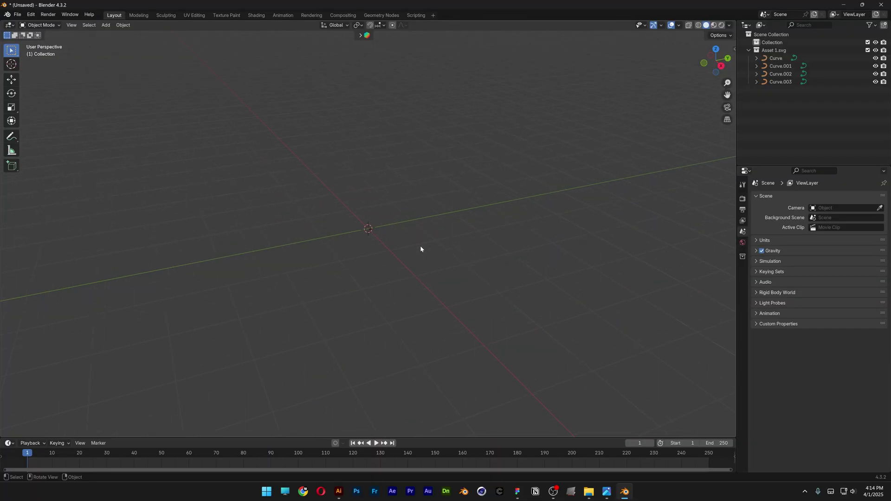
Scale the four imported smiley curves up to a workable size
middle_drag(402, 235, 513, 264)
drag(452, 167, 376, 261)
key(s)
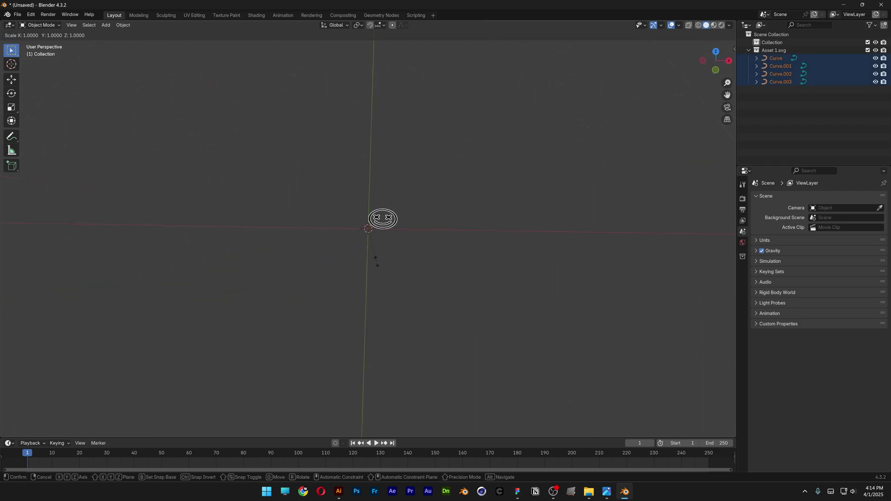
middle_drag(260, 278, 308, 186)
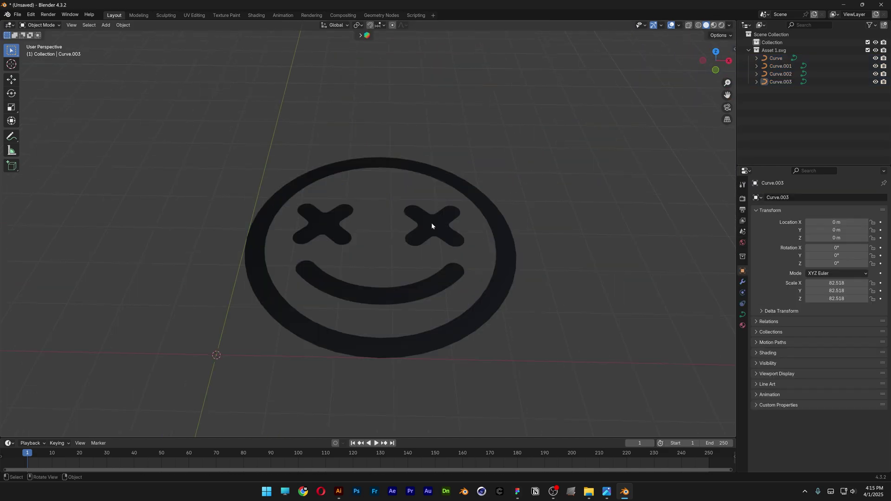
Join the ring, both X eyes and the mouth into one curve object
click(431, 226)
drag(546, 205, 302, 287)
right_click(366, 291)
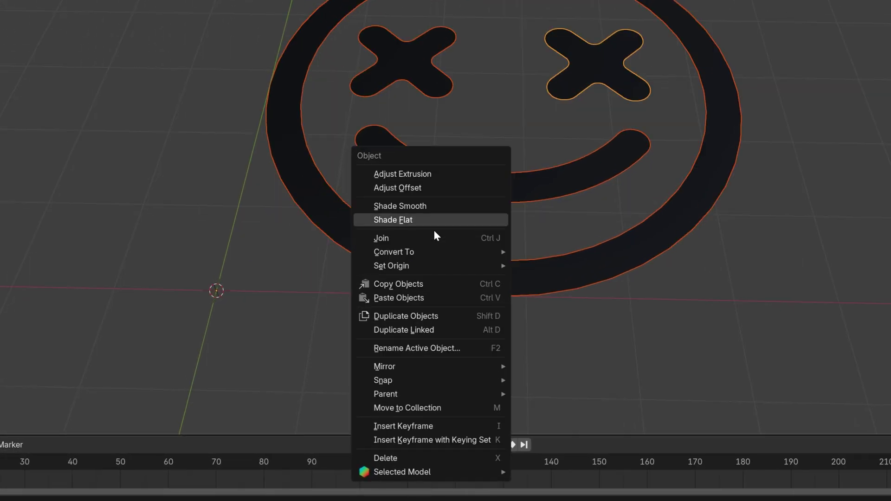
click(421, 239)
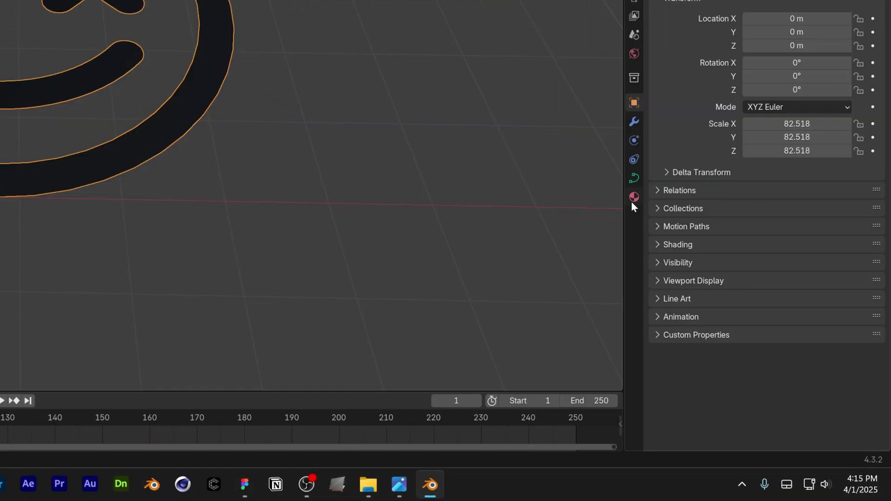
Brighten the joined object's material base colour to light grey
click(730, 314)
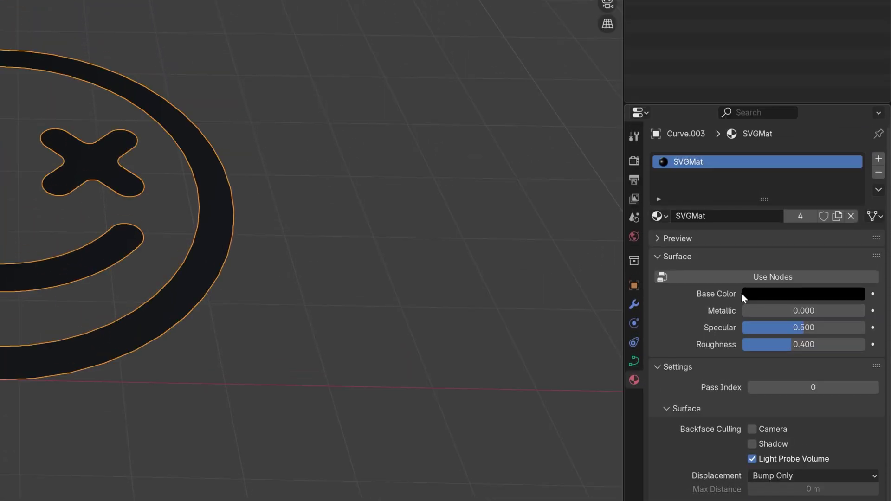
click(752, 111)
drag(853, 179, 854, 92)
scroll(360, 193, up, 3)
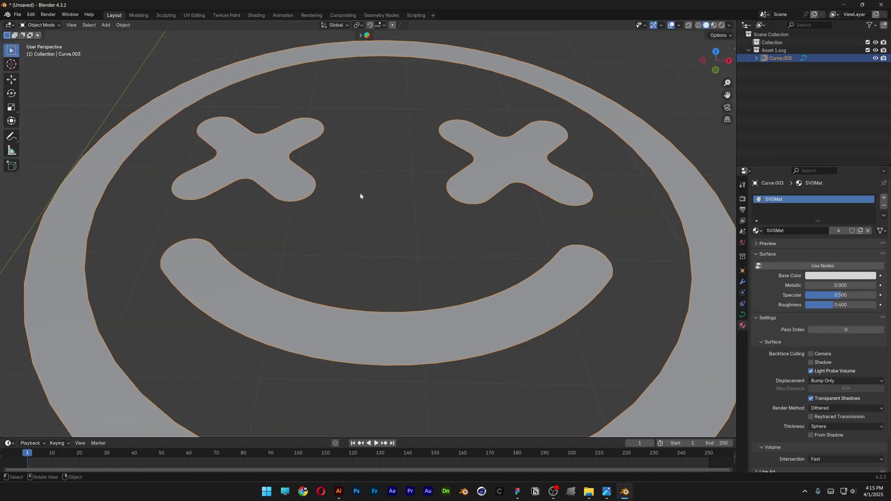
scroll(360, 196, down, 5)
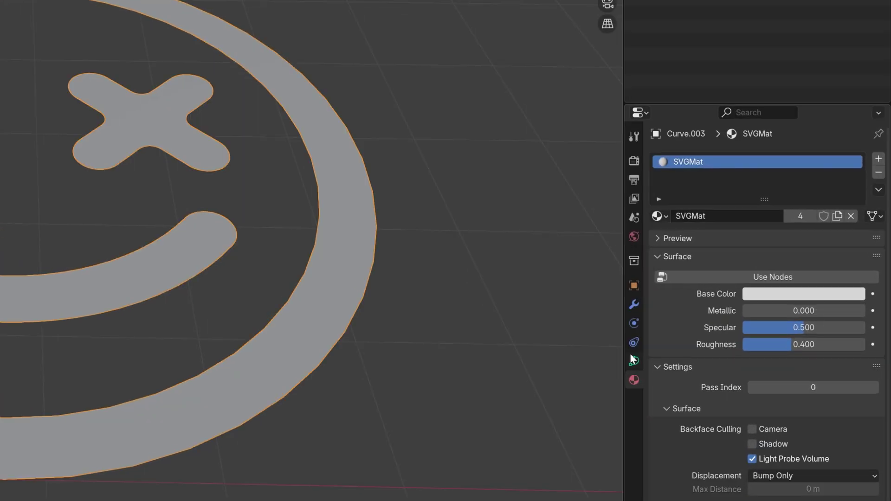
Set the curve's Resolution Preview U to 30 and extrude it by 0.002 m
click(633, 360)
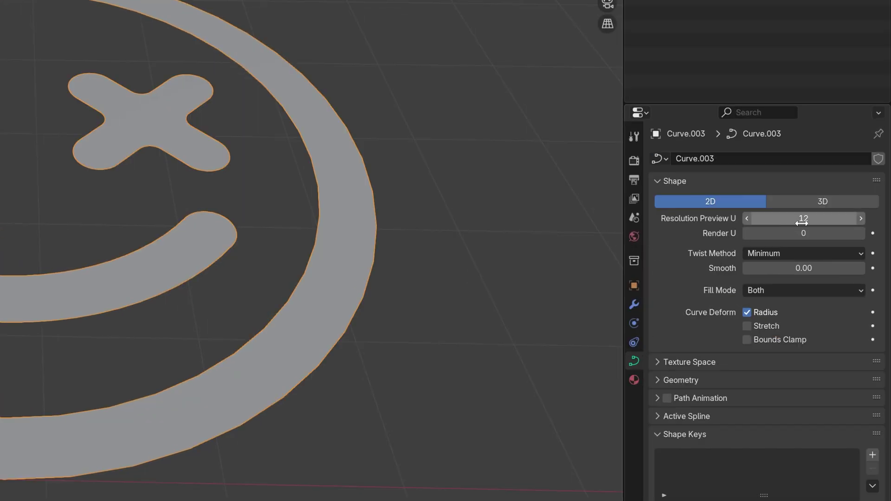
drag(801, 223, 826, 231)
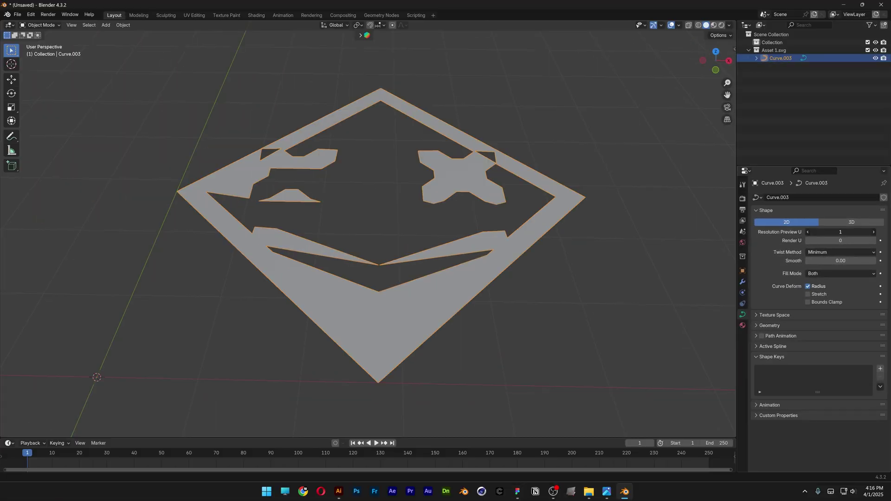
click(826, 232)
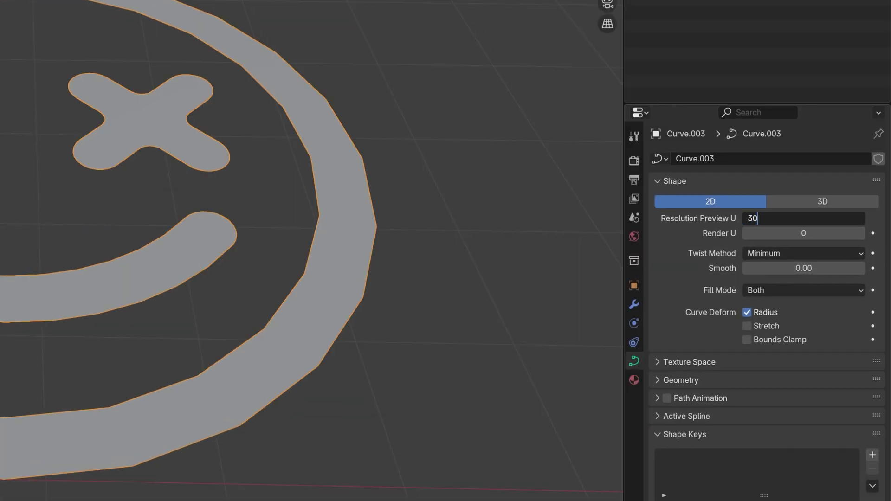
key(Return)
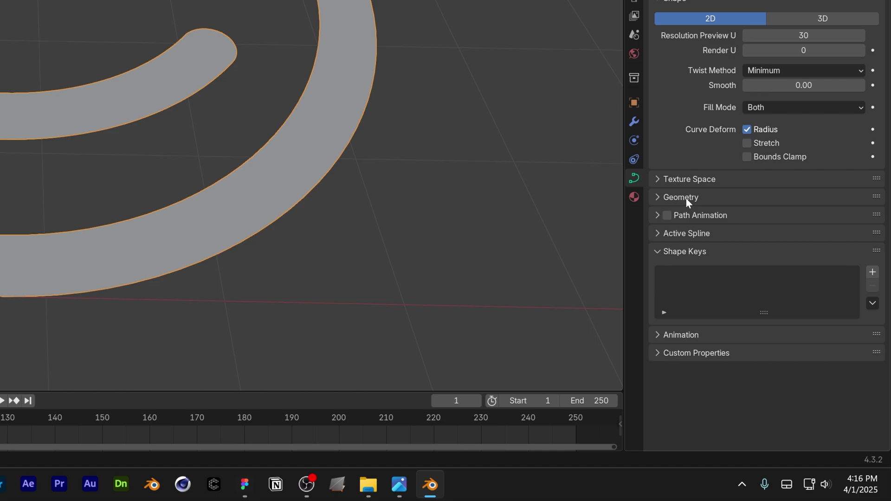
click(686, 197)
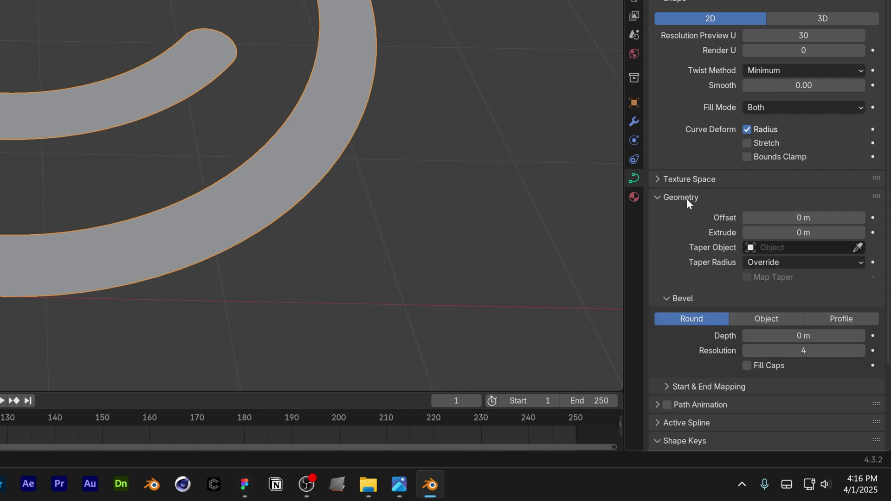
click(799, 233)
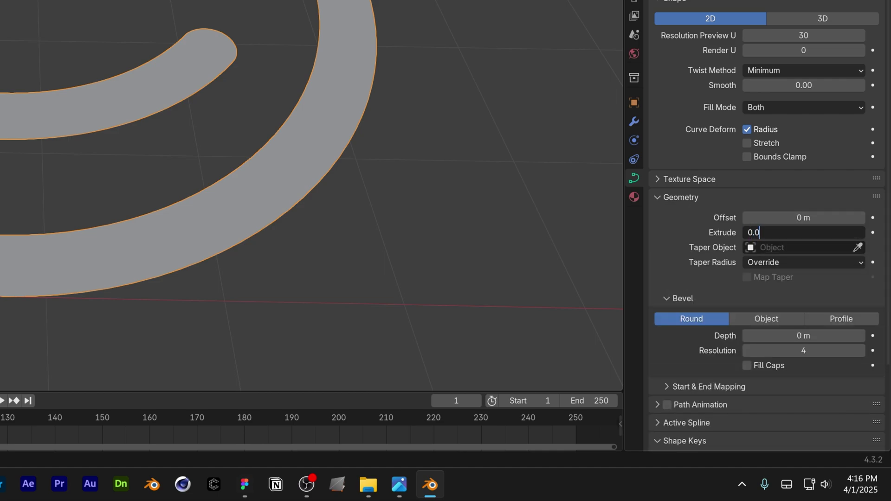
text(0.002)
key(Return)
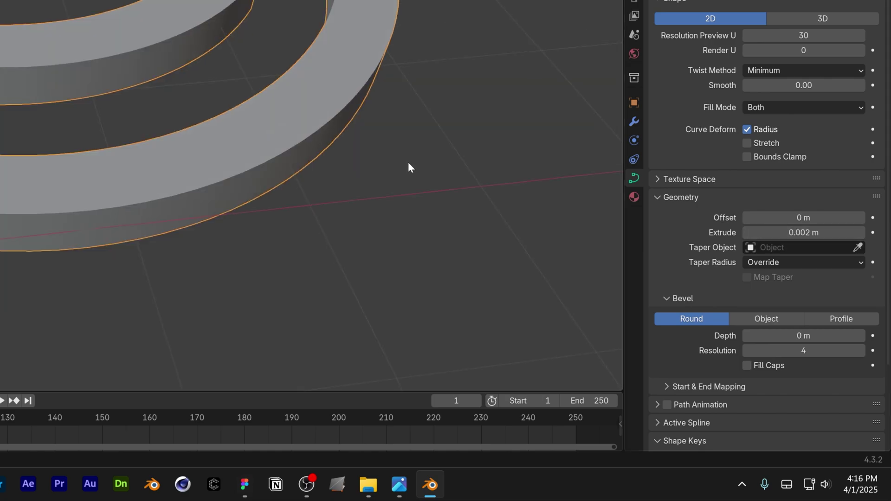
Give the curve a 0.0005 m bevel depth
middle_drag(414, 152, 347, 141)
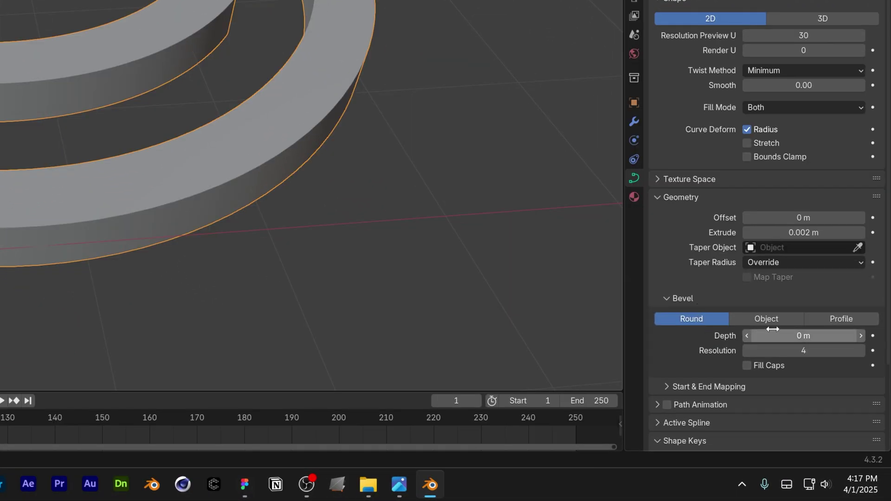
click(772, 329)
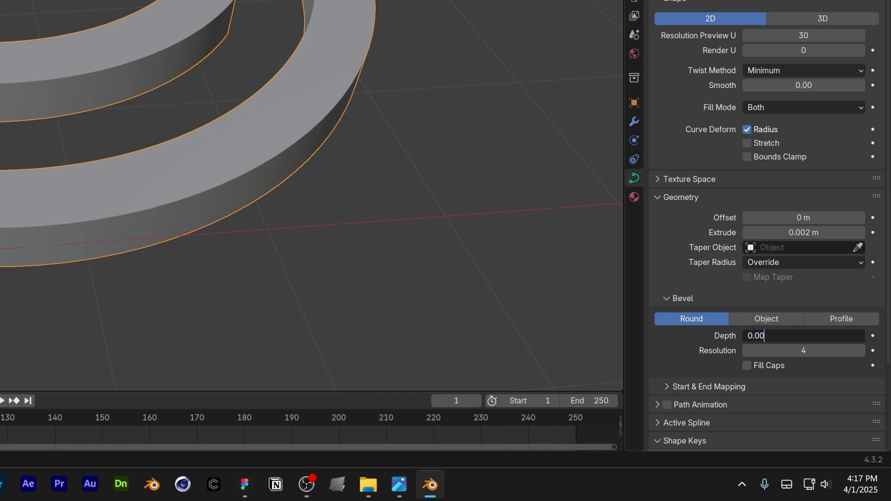
text(0.0005)
key(Return)
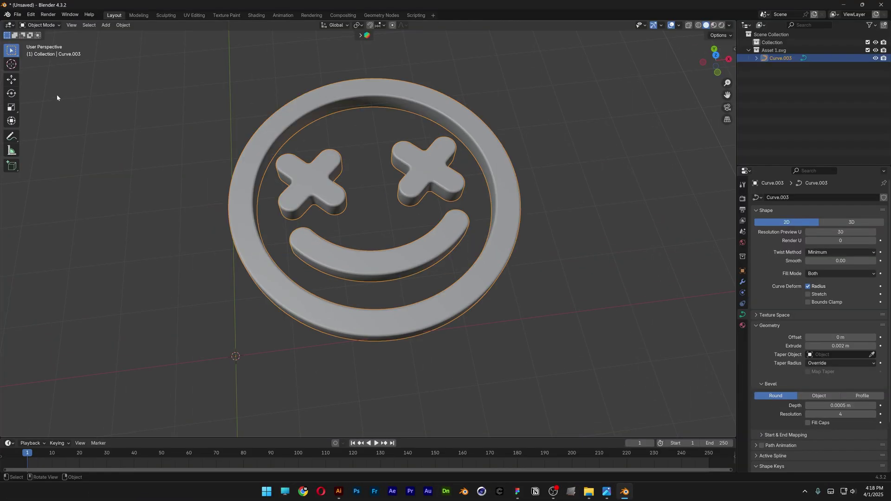
click(11, 80)
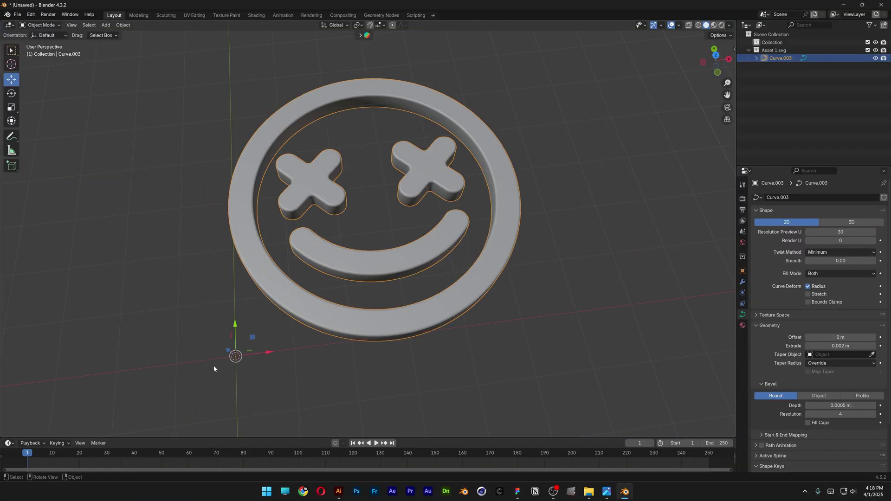
Set the smiley's origin to its geometry and move it to X 0, Y 0
right_click(325, 197)
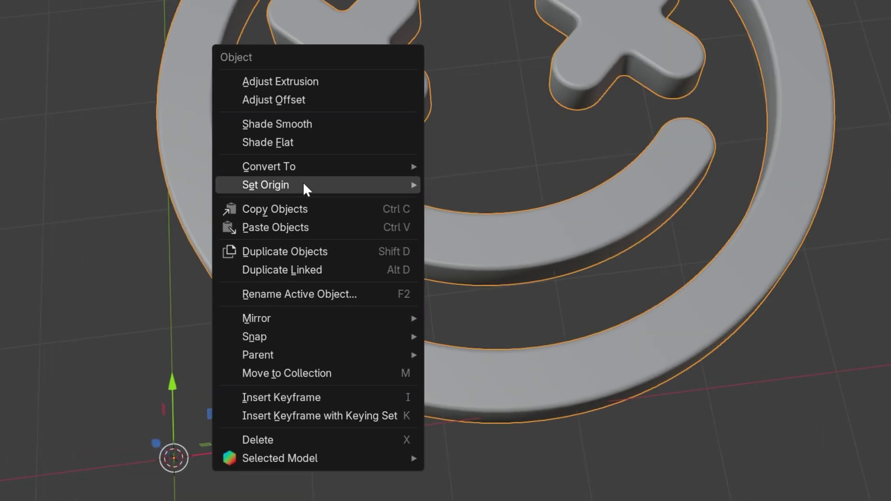
mouse_move(295, 236)
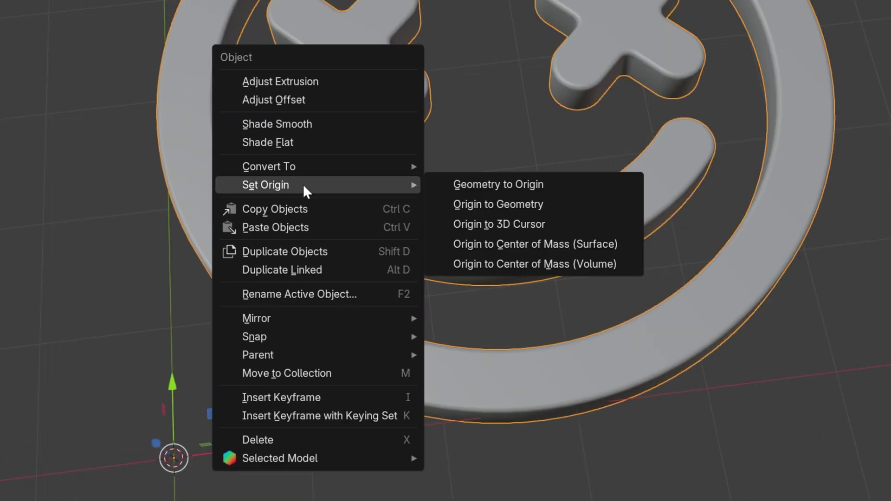
click(551, 206)
click(796, 201)
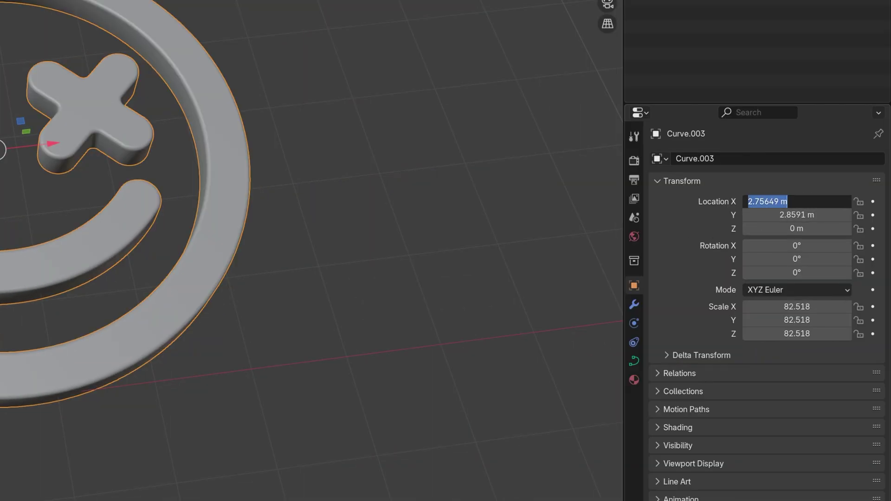
text(0)
key(Return)
click(796, 215)
text(0)
key(Return)
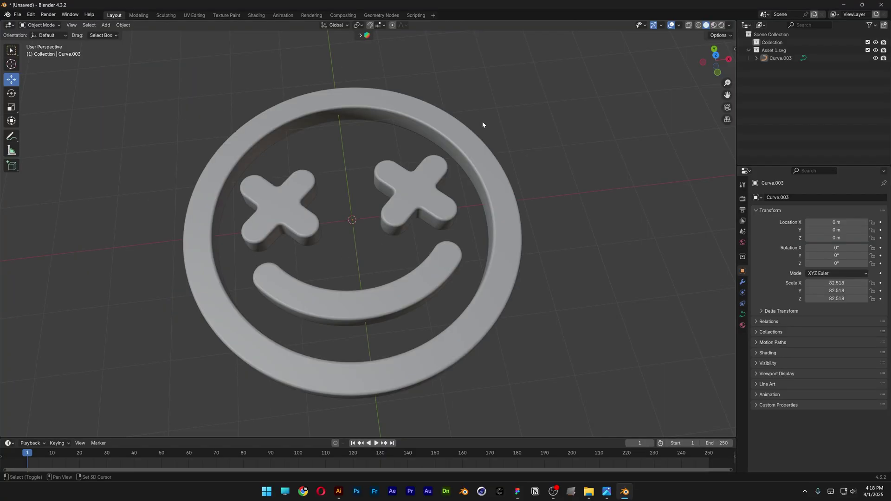
Add a camera and raise it to 3.5815 m above the smiley
key(shift+a)
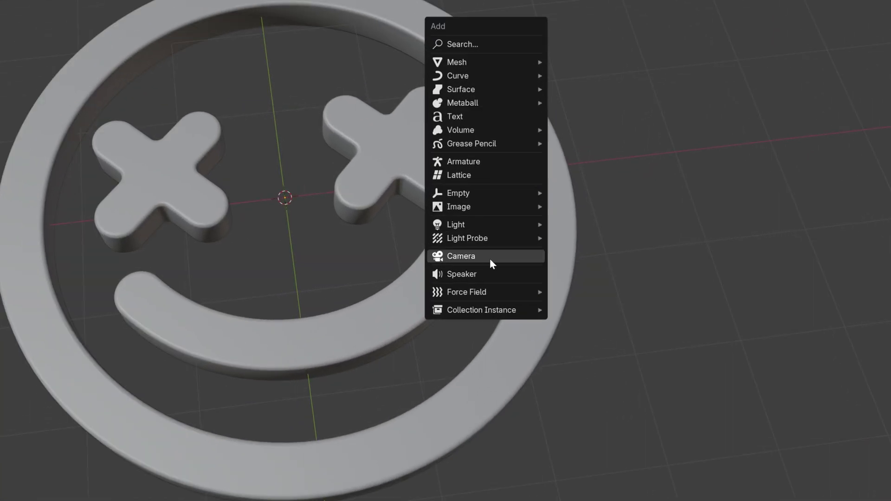
click(490, 263)
middle_drag(394, 241, 399, 171)
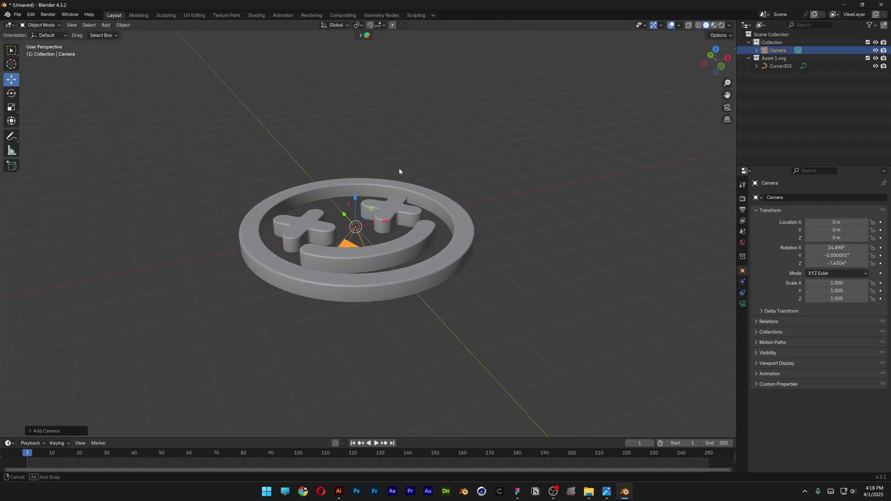
drag(357, 198, 357, 104)
middle_drag(366, 111, 435, 162)
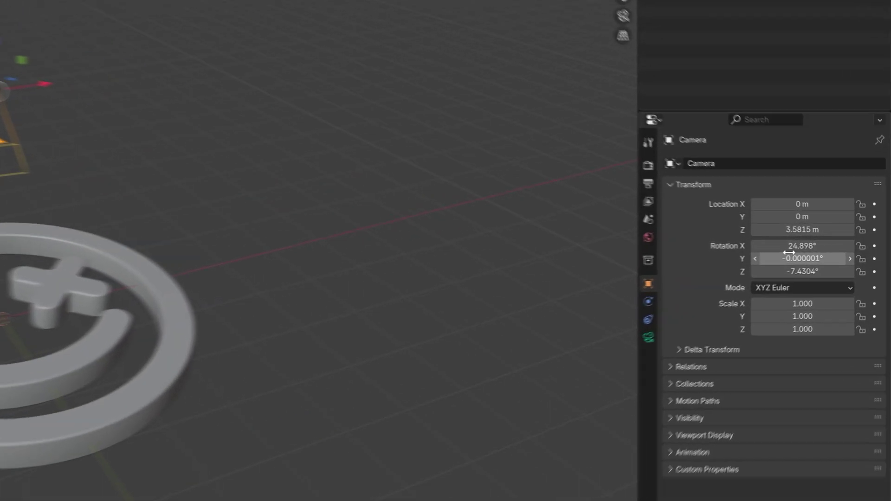
Zero the camera's X, Y and Z rotation so it looks straight down
click(795, 248)
text(0)
key(Tab)
text(0)
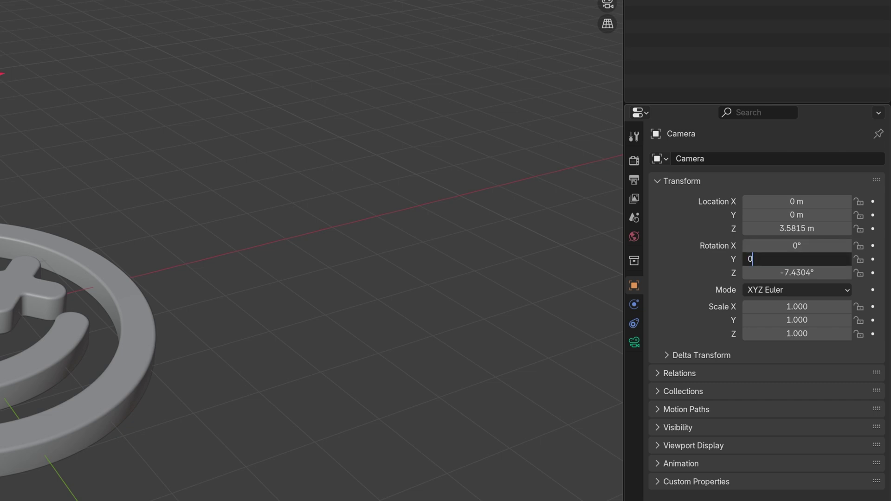
key(Tab)
text(0)
key(Return)
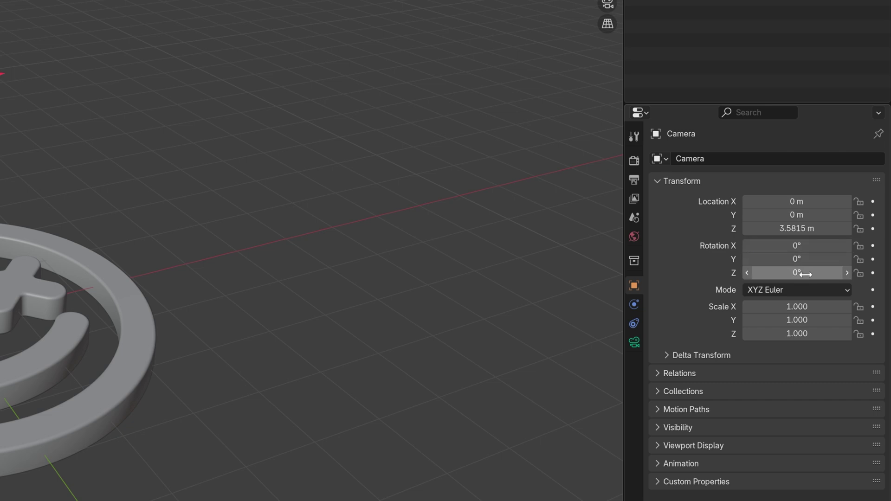
Set the render resolution X to 1080 px
click(632, 181)
click(819, 176)
text(1080)
key(Return)
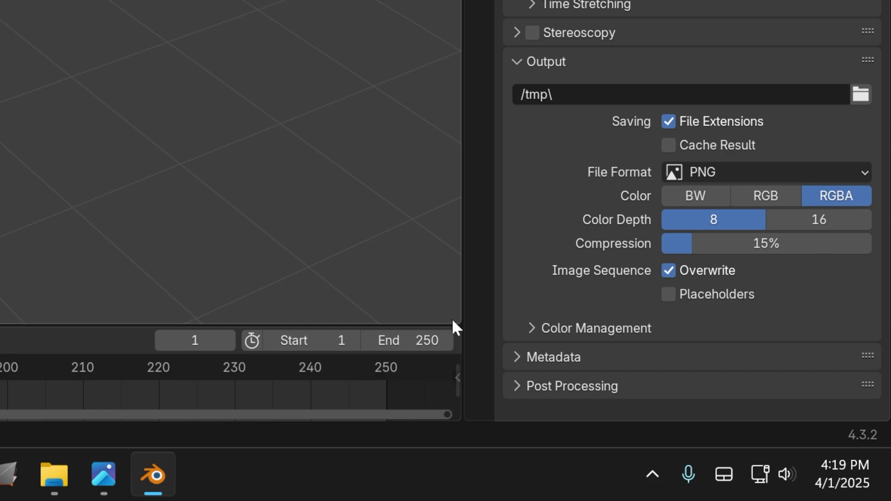
Split the 3D viewport into two side-by-side areas near the middle
drag(455, 320, 0, 242)
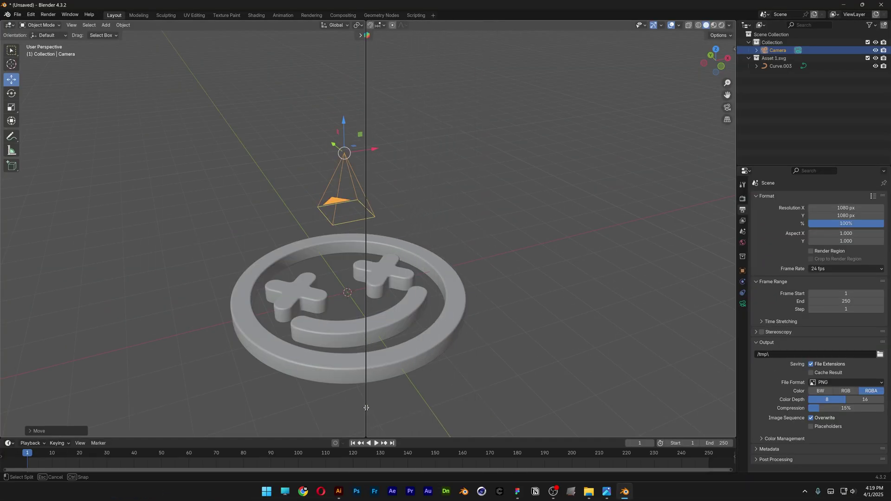
drag(366, 407, 366, 408)
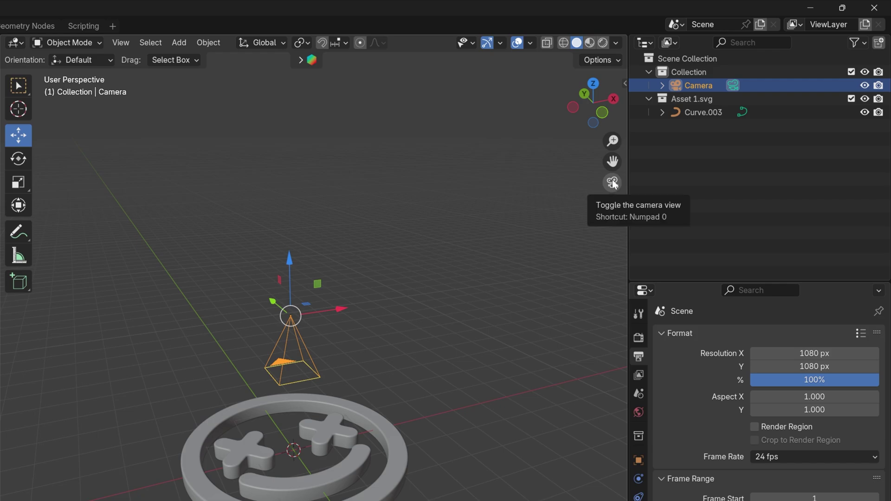
Make the right-hand viewport look through the camera
click(612, 183)
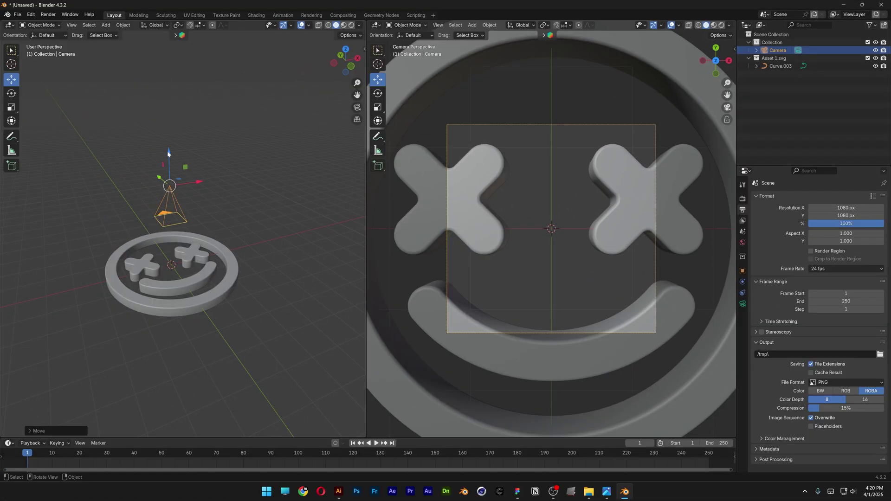
drag(168, 153, 159, 410)
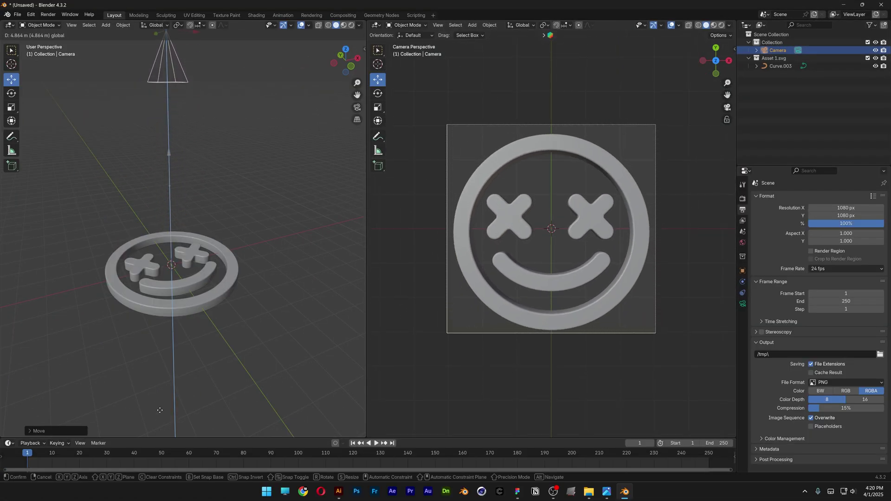
right_click(160, 419)
scroll(273, 322, up, 3)
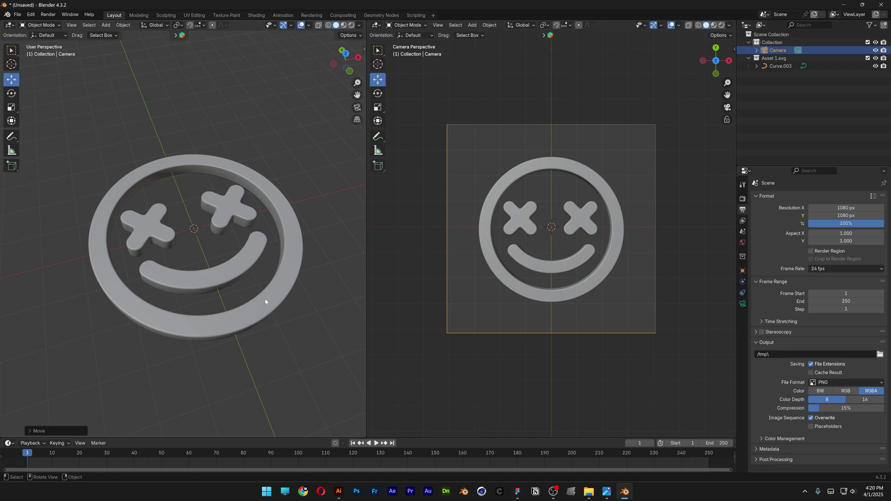
Keyframe the smiley's Y rotation at 0° on frame 1
click(265, 301)
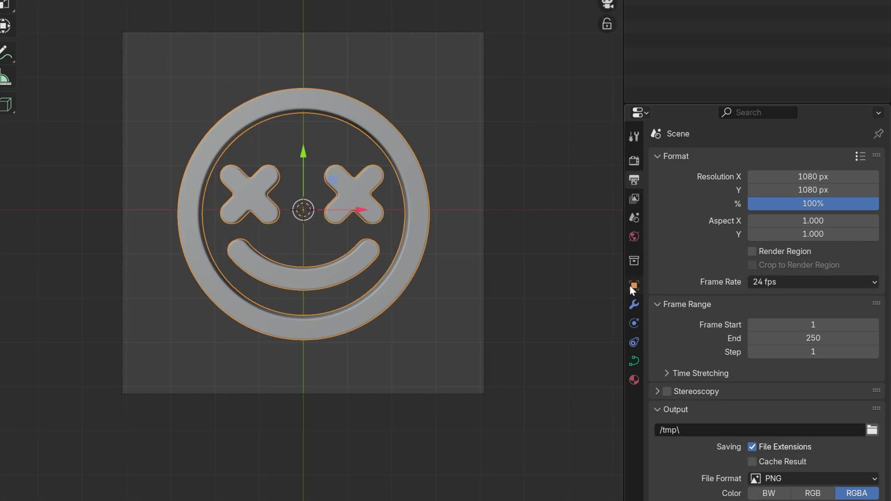
click(742, 271)
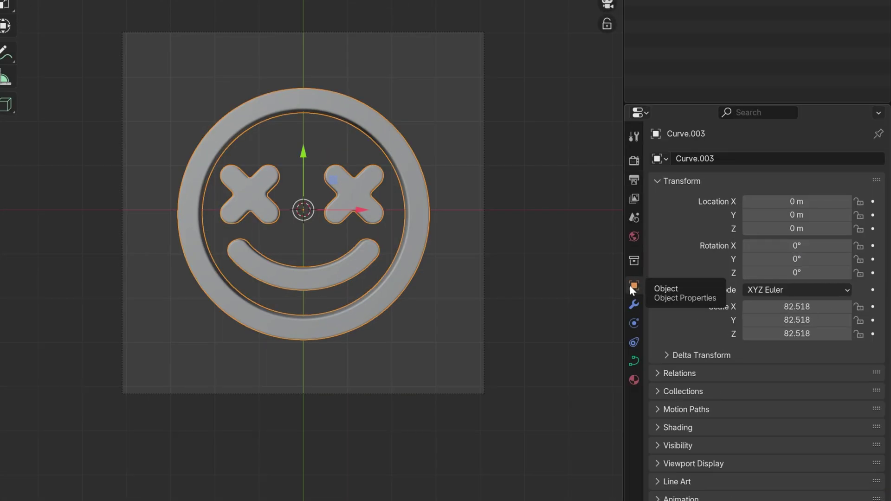
mouse_move(765, 259)
mouse_down()
mouse_move(849, 259)
mouse_move(782, 260)
mouse_up()
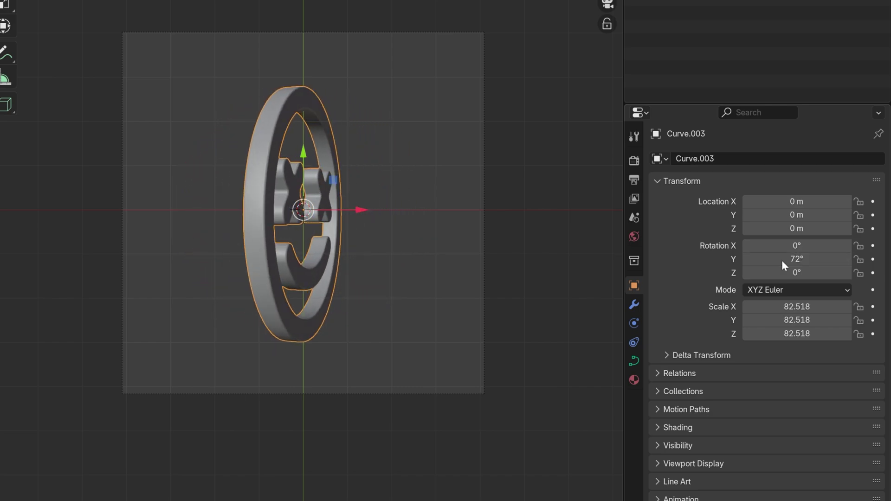
key(ctrl+z)
click(873, 260)
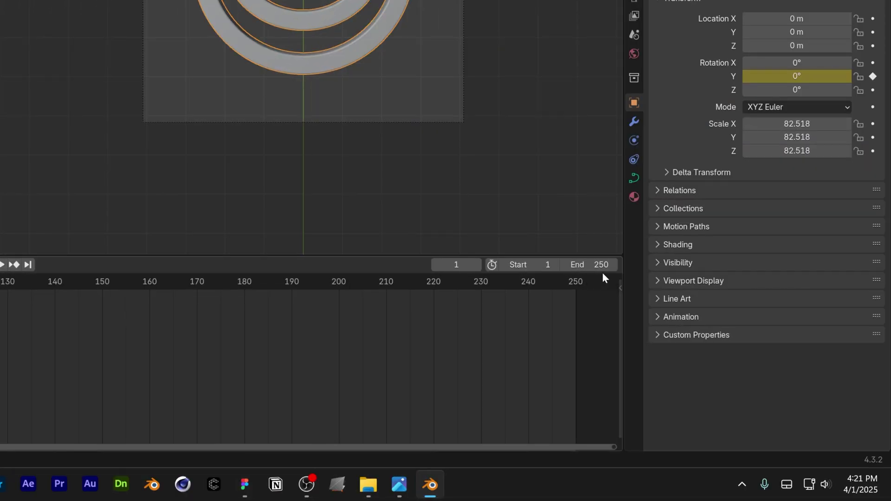
Set the animation end frame to 100 and play to the end
click(602, 268)
text(100)
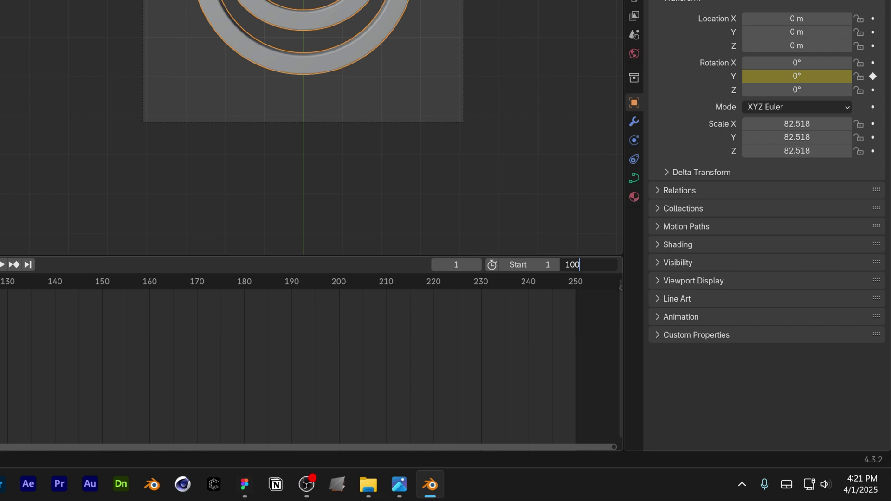
key(Return)
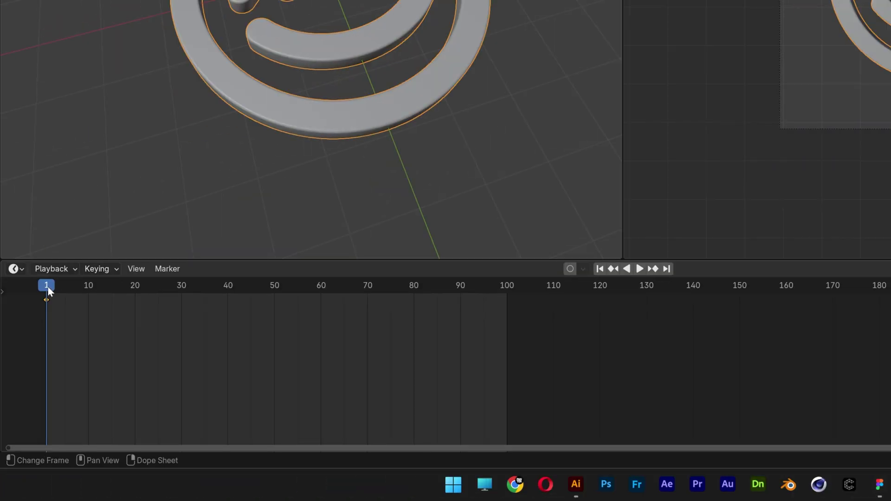
key(space)
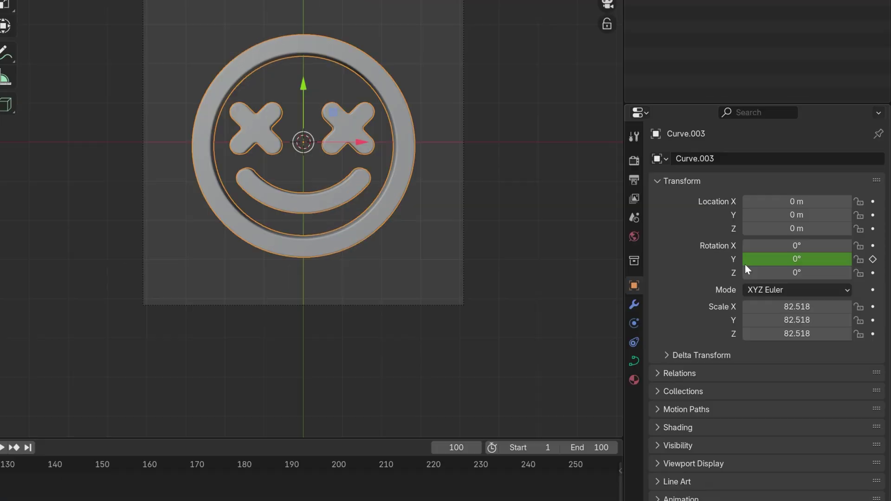
Keyframe the smiley's Y rotation at 360° on frame 100 and preview the spin
double_click(751, 259)
text(360)
key(Return)
click(873, 260)
key(space)
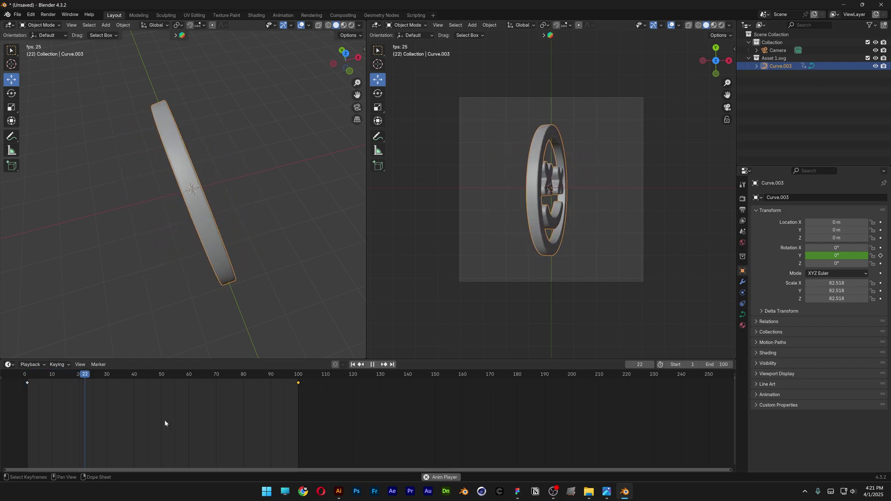
key(space)
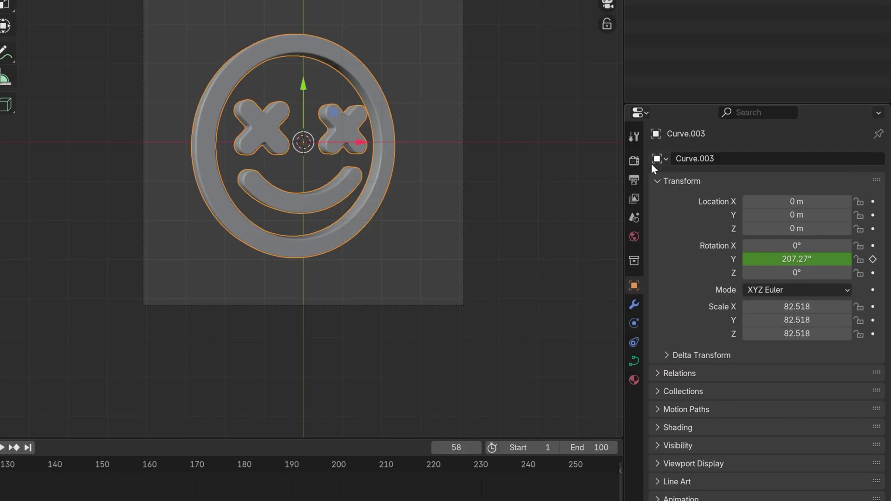
click(743, 199)
Render with Cycles on GPU Compute with 100 viewport max samples
click(795, 160)
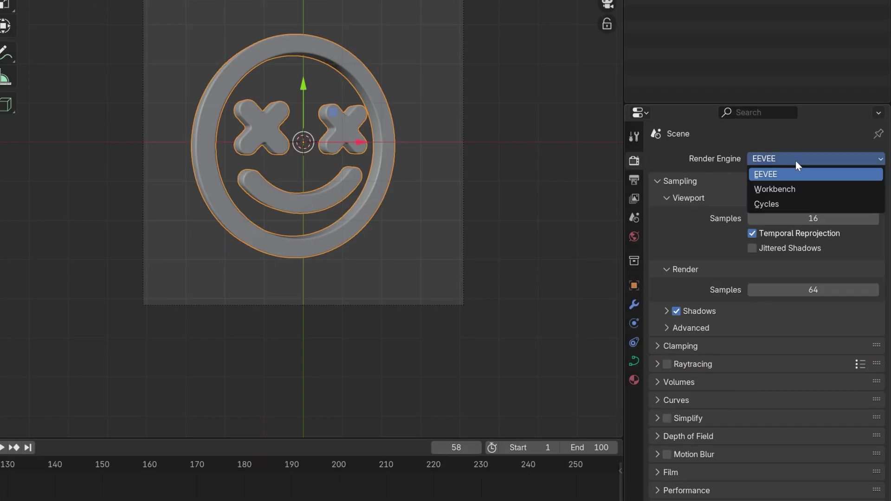
click(784, 200)
click(786, 192)
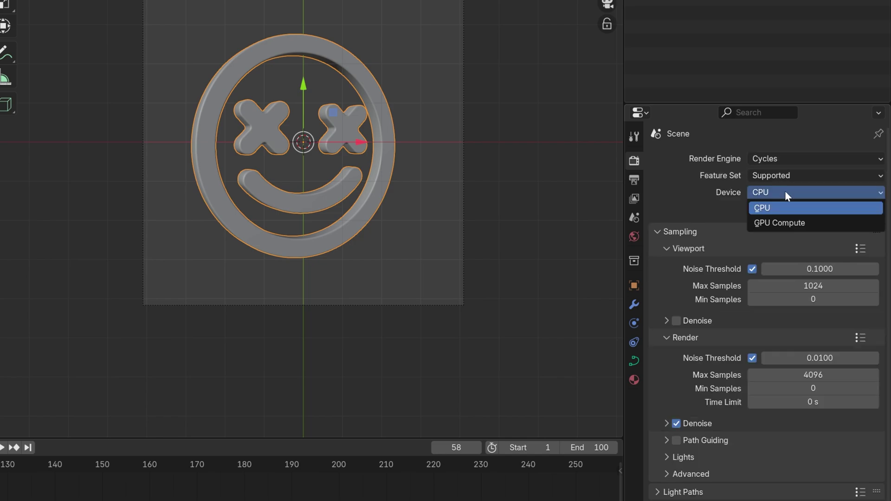
click(782, 221)
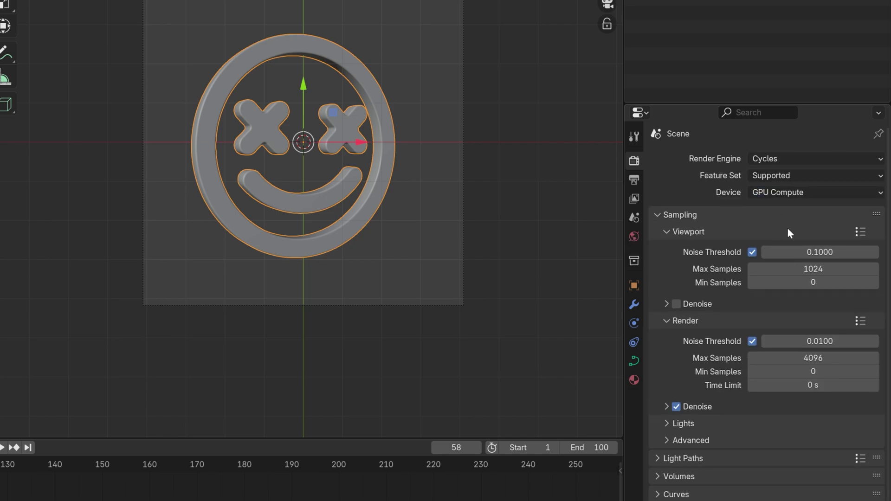
click(817, 268)
text(100)
key(Return)
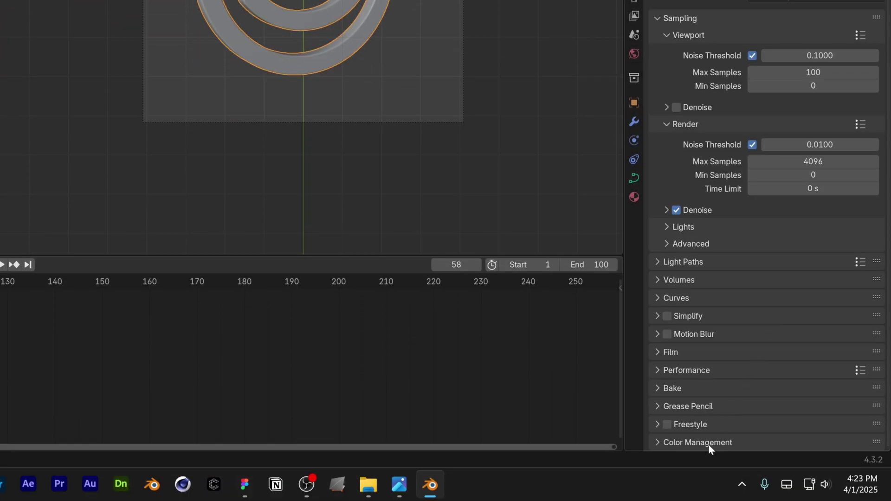
Set the Color Management view transform to Khronos PBR Neutral
click(707, 443)
scroll(736, 364, down, 6)
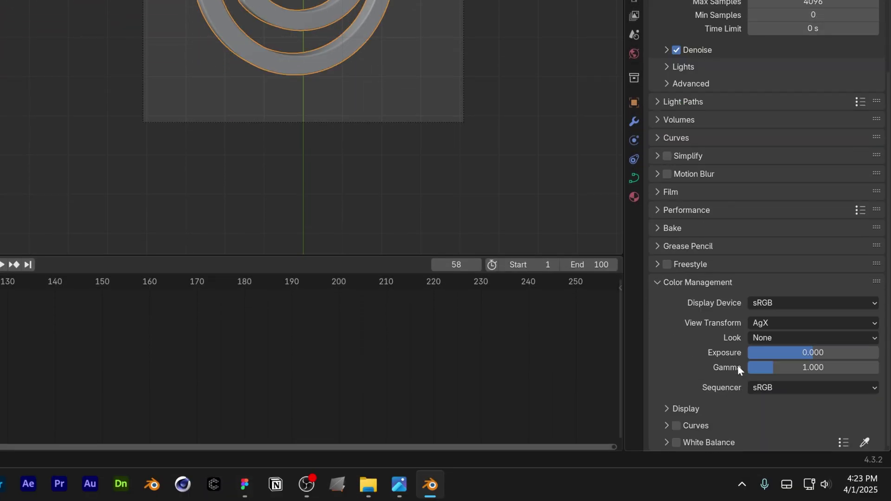
click(781, 324)
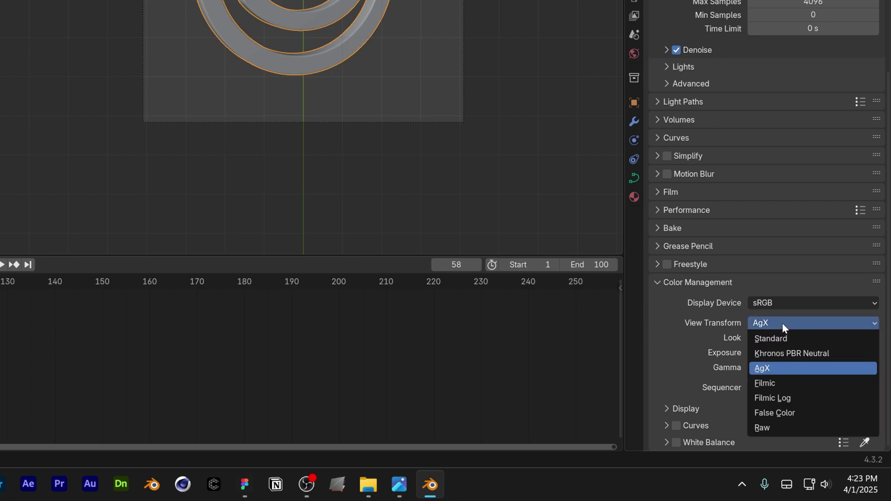
click(769, 356)
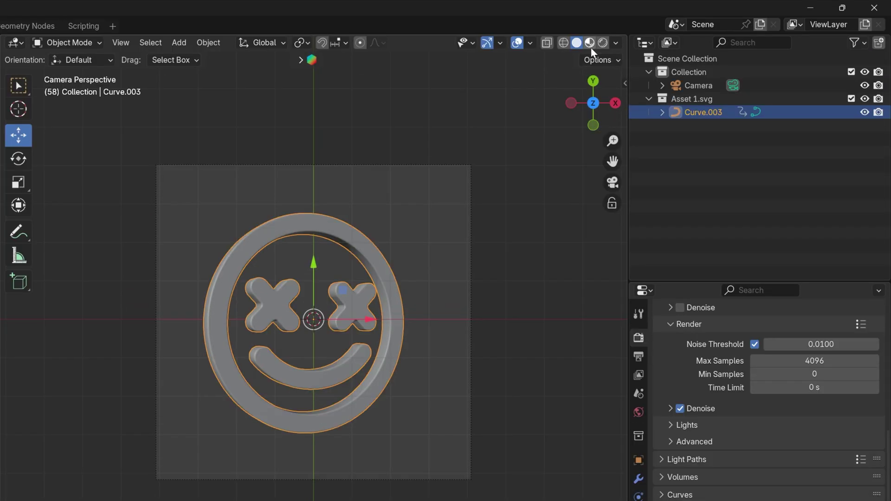
Turn on Material Preview shading and split the timeline area in two
click(590, 44)
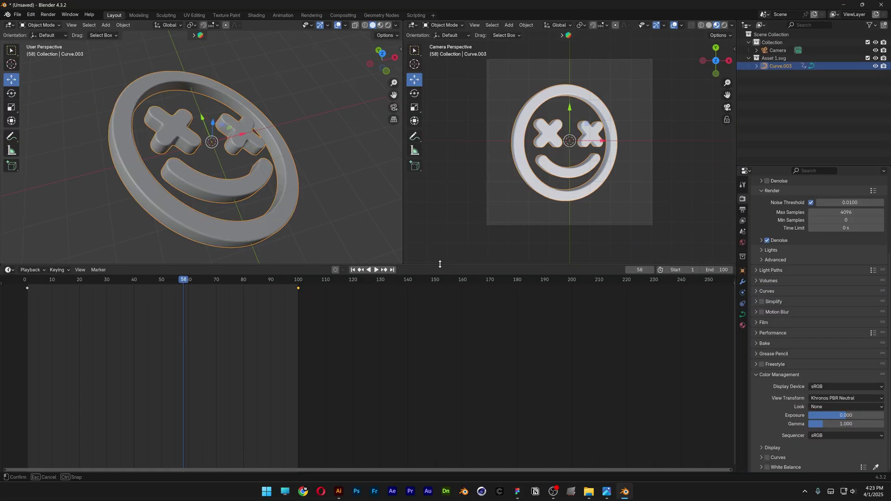
drag(440, 264, 440, 273)
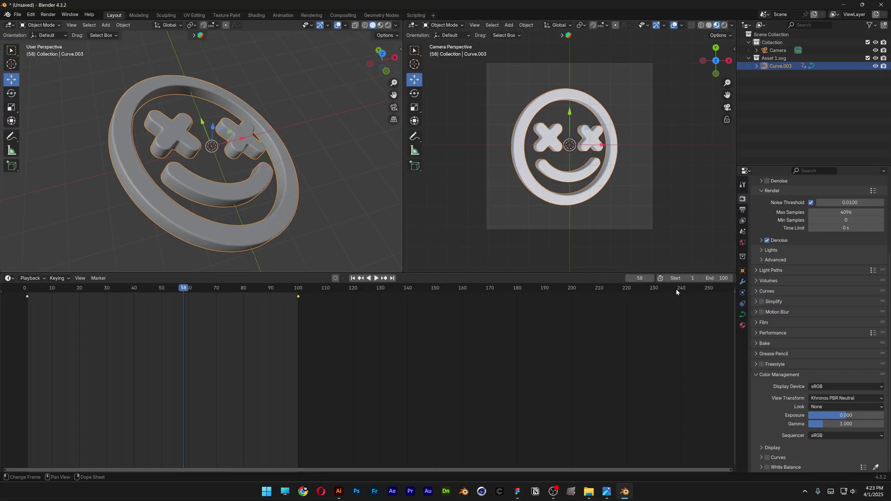
drag(733, 275, 558, 290)
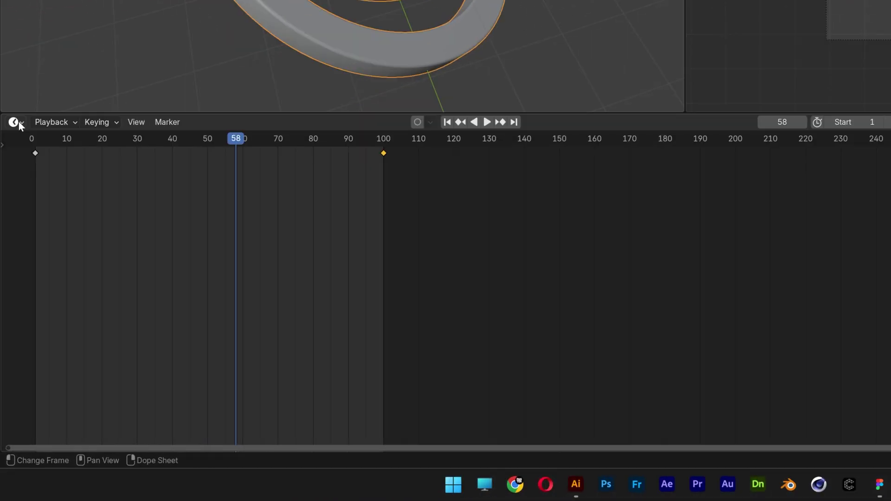
Turn the timeline into a Shader Editor and give the logo a new fully metallic material
click(11, 278)
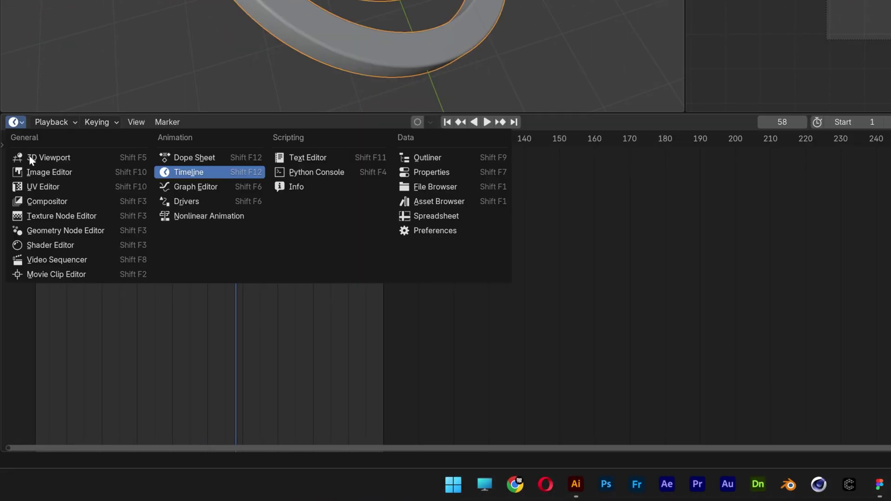
click(77, 243)
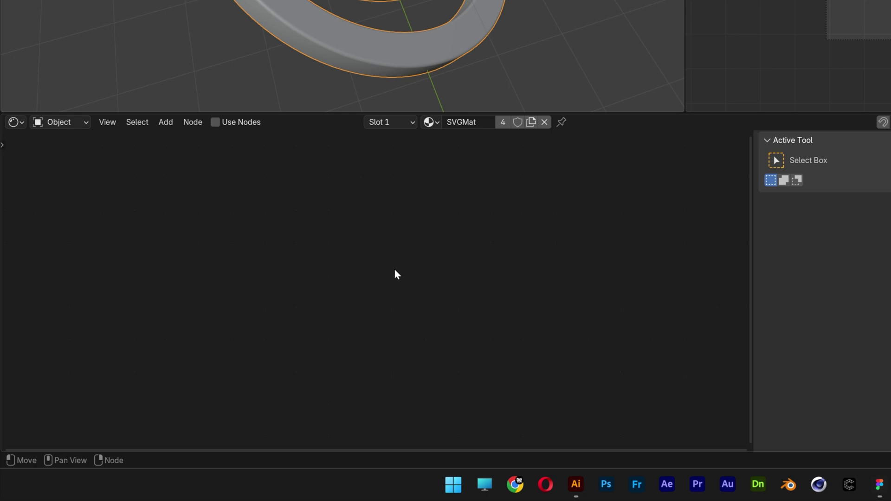
key(n)
click(543, 123)
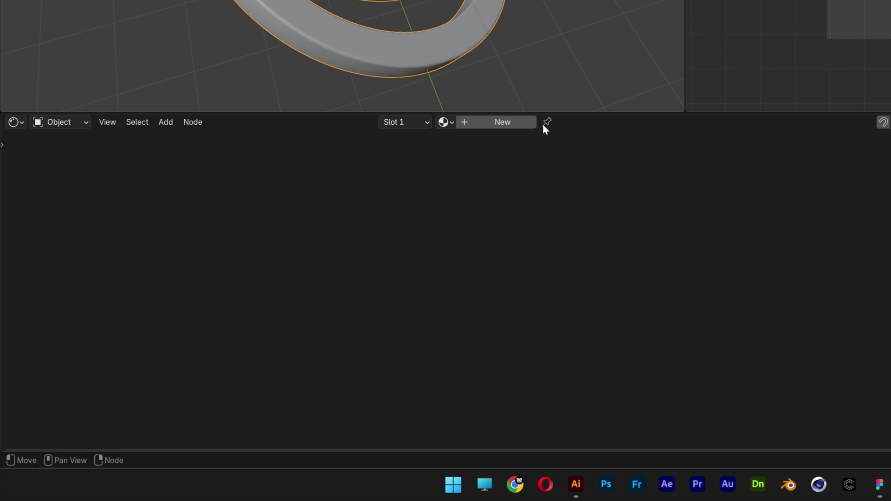
click(493, 120)
scroll(530, 211, up, 4)
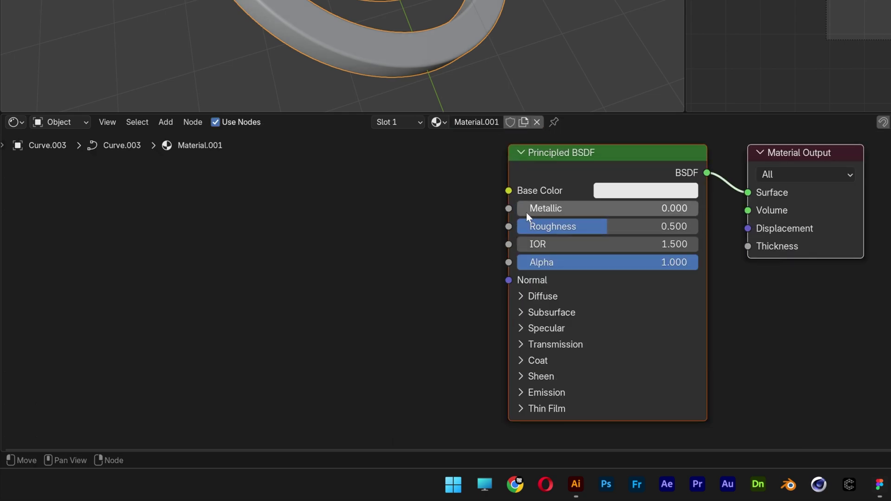
drag(526, 208, 871, 16)
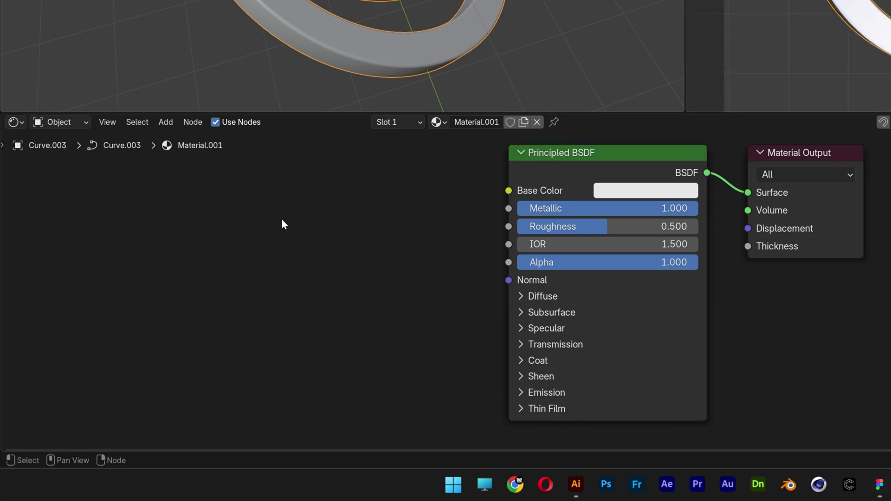
Add Noise Texture and Color Ramp nodes, wiring Noise into the Ramp and Ramp into Roughness
key(shift+a)
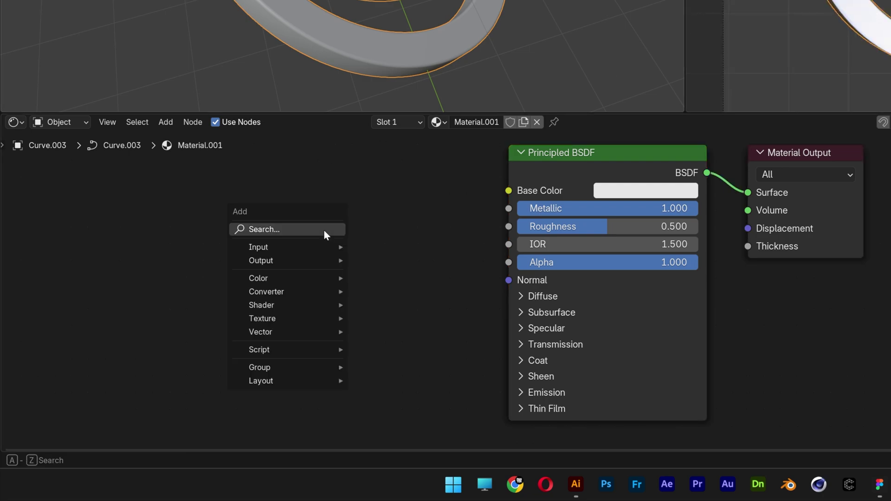
text(color ramp)
key(Return)
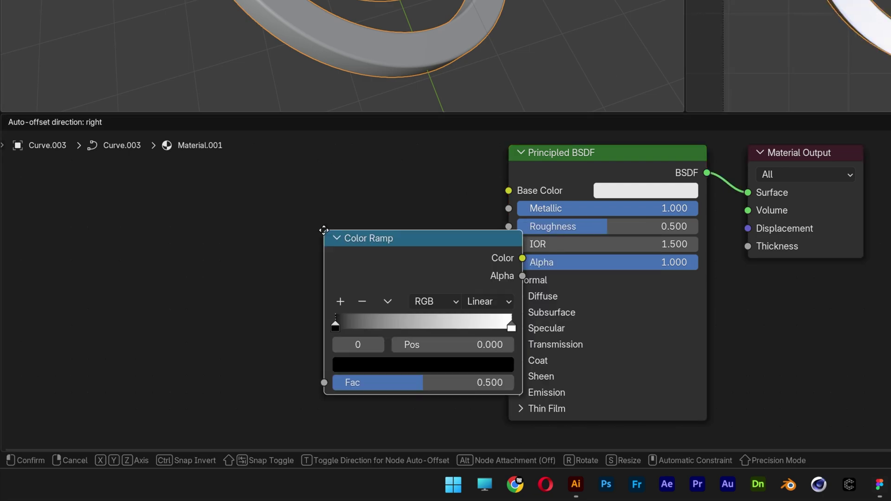
click(258, 238)
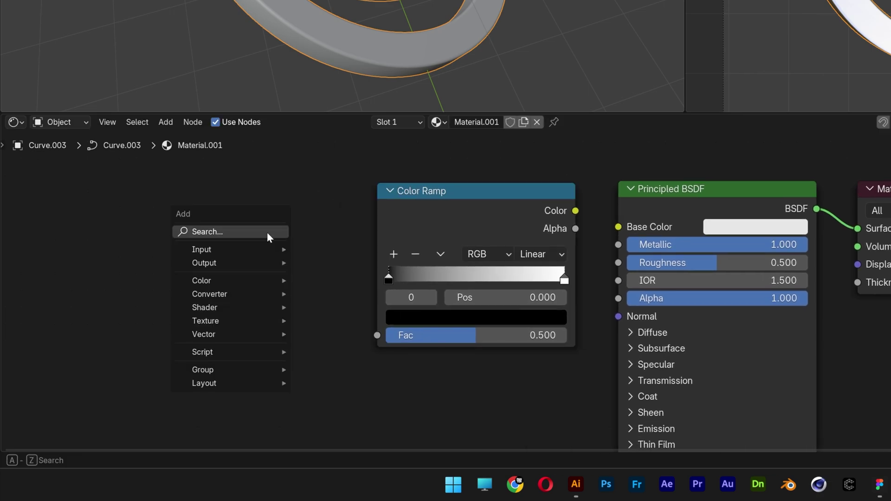
text(noise tex)
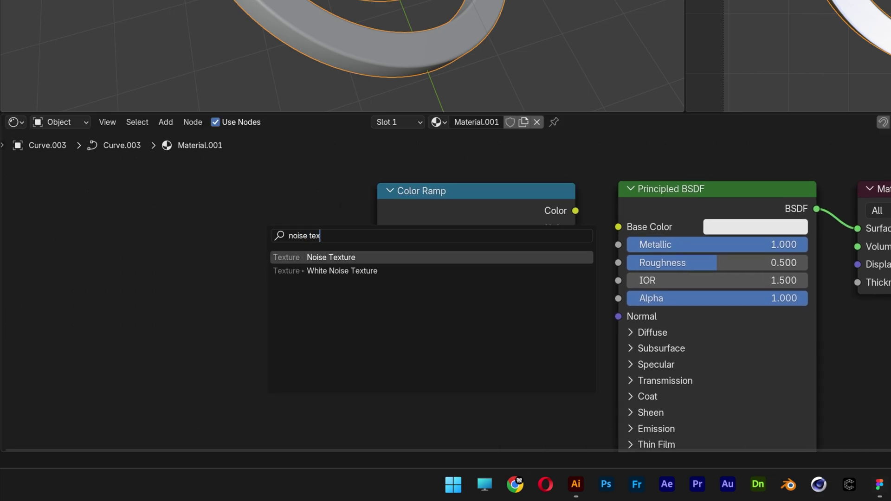
key(Return)
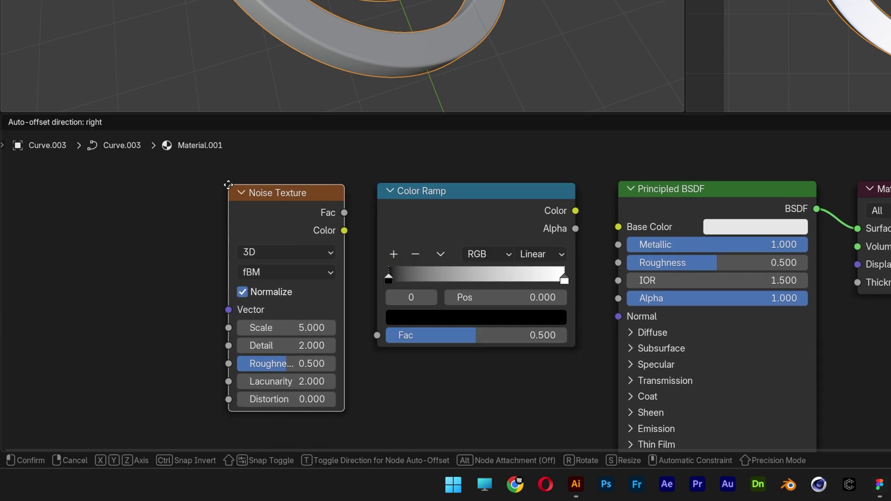
click(228, 185)
scroll(239, 204, down, 1)
drag(526, 210, 557, 254)
drag(329, 227, 352, 317)
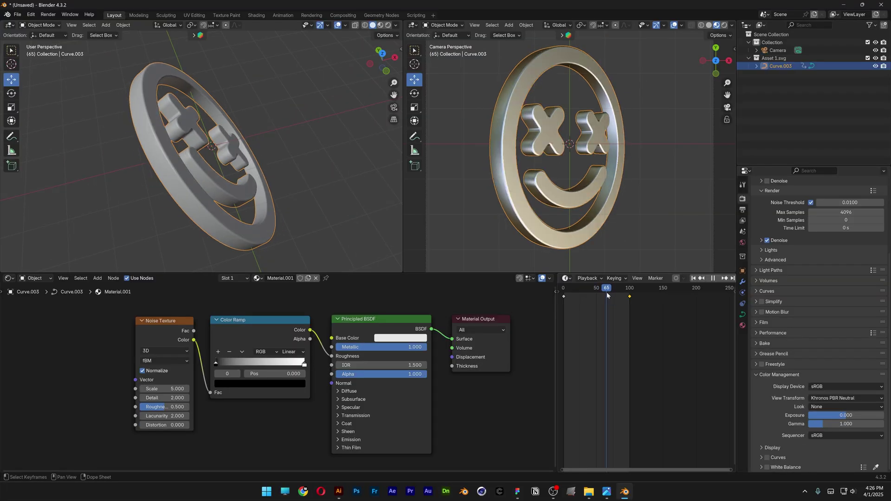
Stop playback and set the timeline to frame 39
key(space)
drag(605, 291, 588, 294)
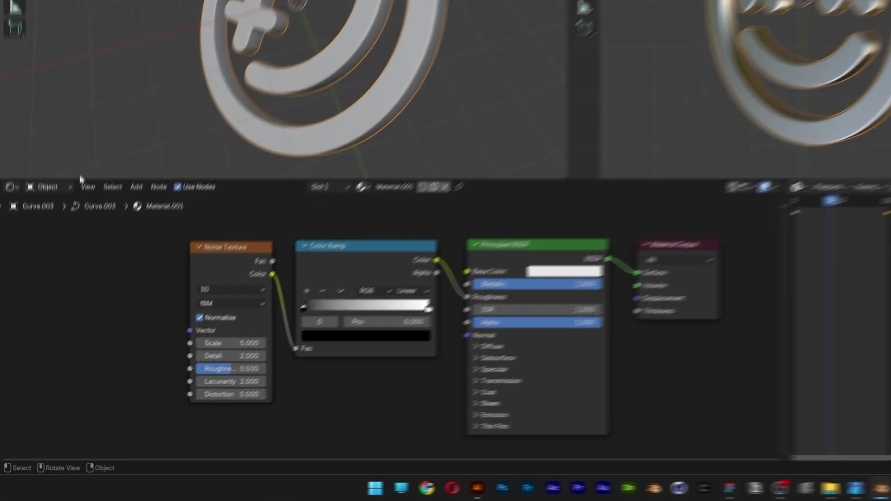
click(39, 278)
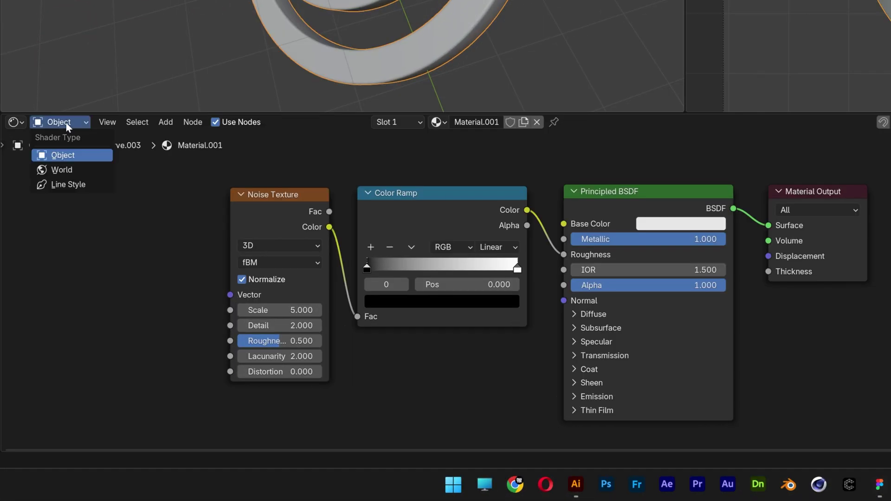
In the World nodes, add an Environment Texture node linked to the Background Color
click(73, 170)
key(shift+a)
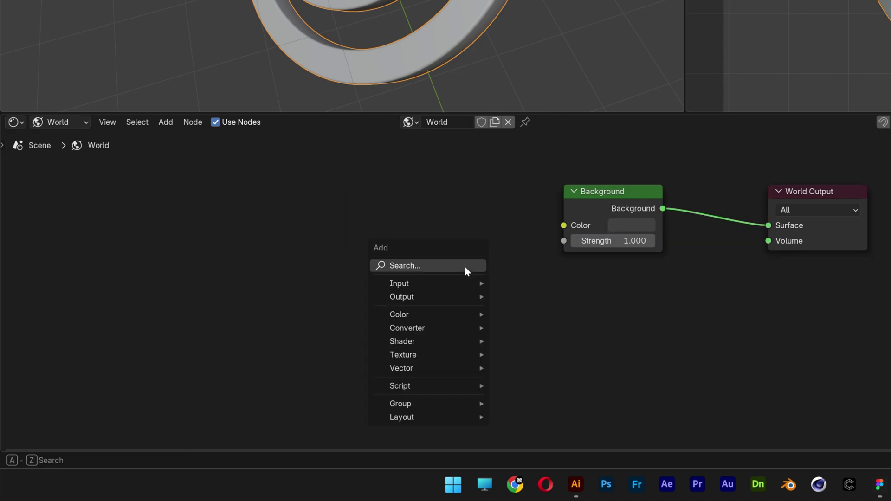
text(environment tex)
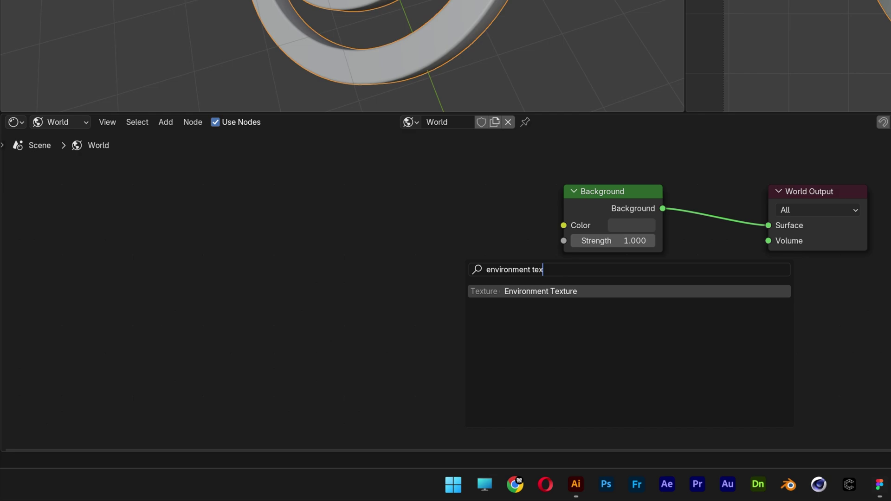
key(Return)
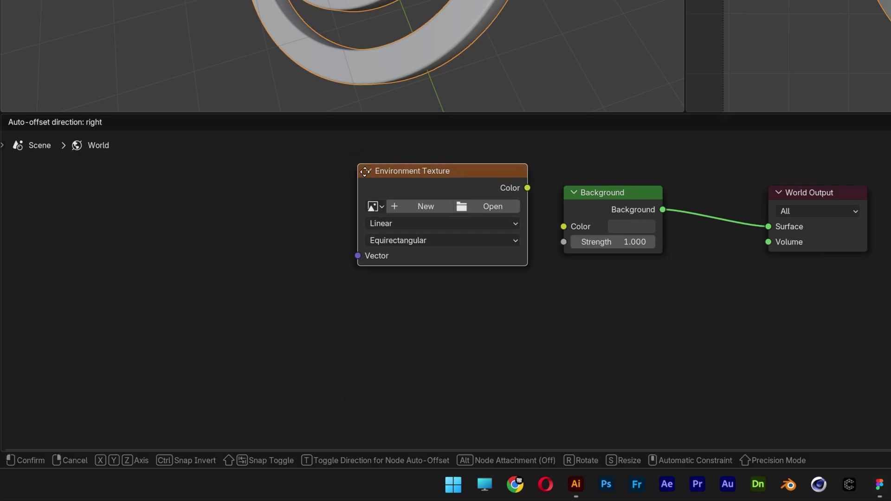
click(355, 195)
drag(515, 211, 563, 227)
Load limpopo_golf_course_4k.exr into the Environment Texture, then return to the object material
click(494, 227)
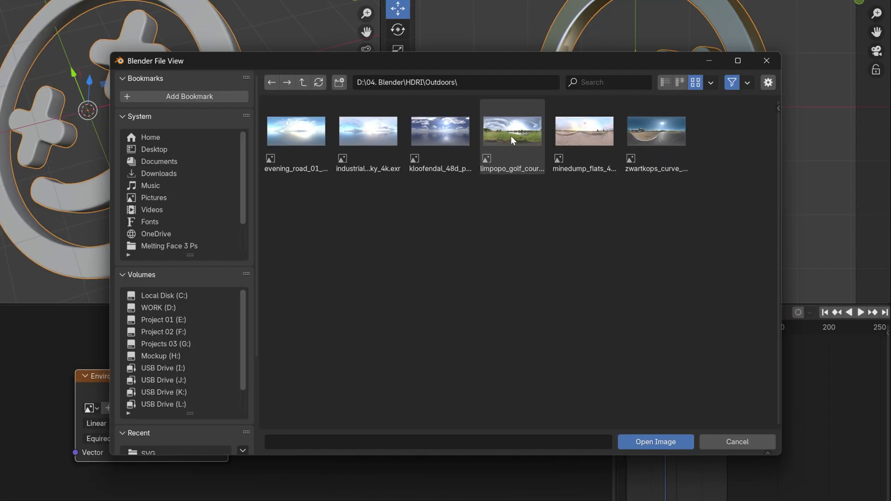
click(511, 136)
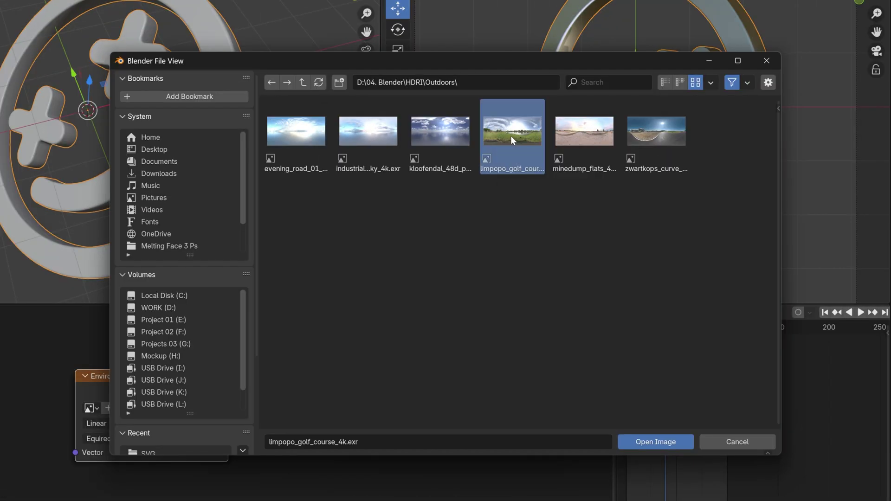
click(663, 441)
click(70, 124)
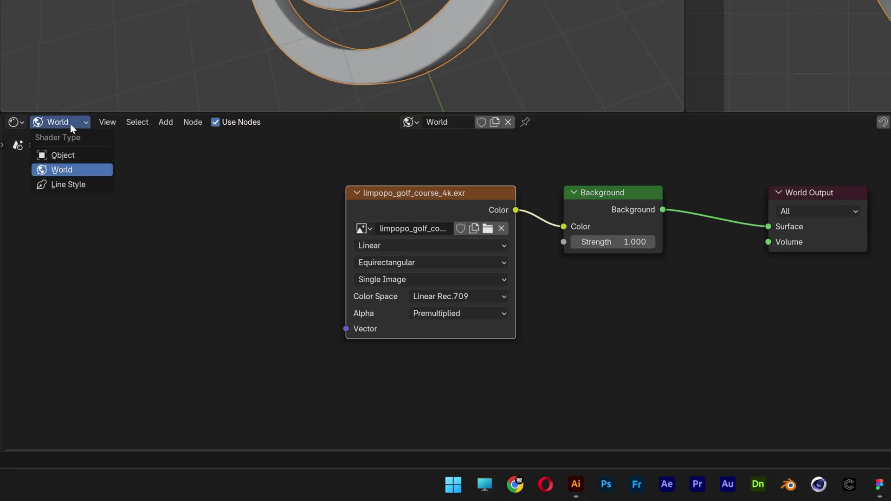
click(73, 157)
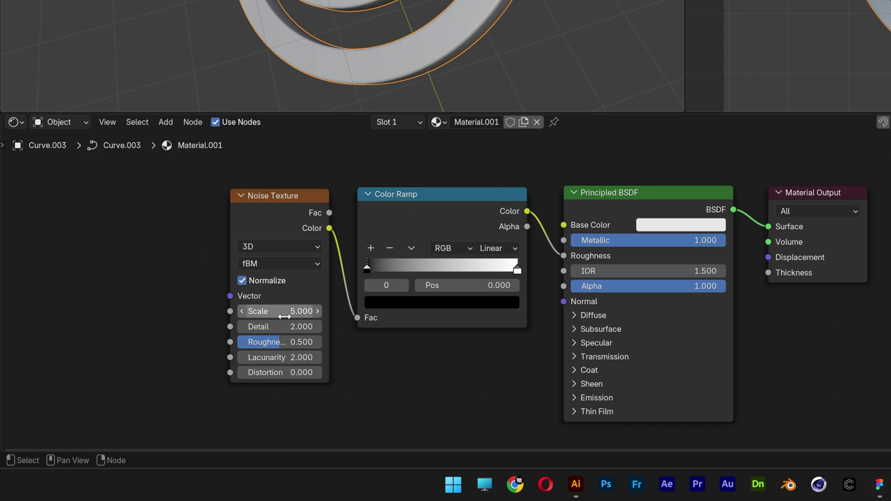
Set the Noise Texture to Scale 41, Detail 6.3, Roughness 1 and Lacunarity 2.7
double_click(279, 312)
key(Return)
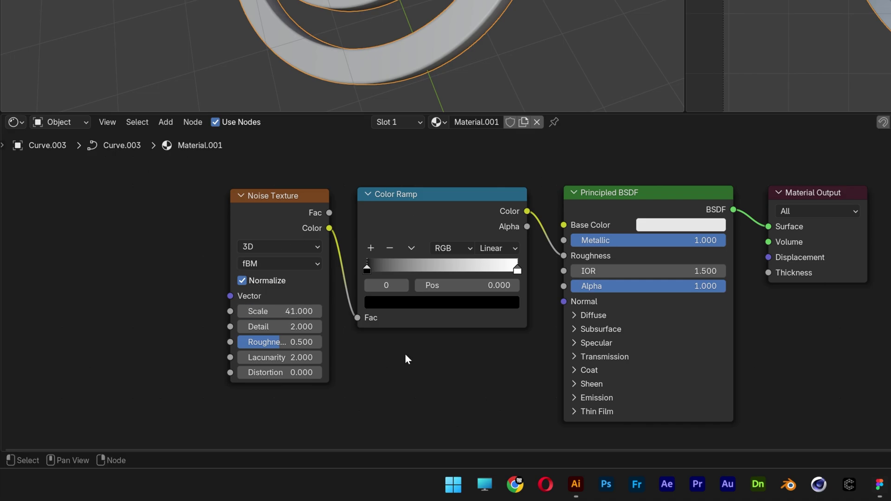
double_click(295, 326)
text(6)
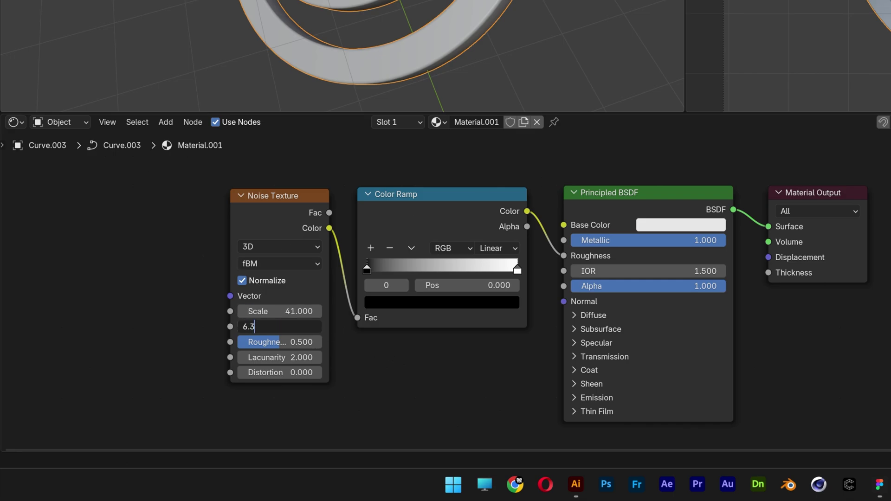
text(.3)
key(Return)
drag(292, 346, 324, 343)
click(302, 357)
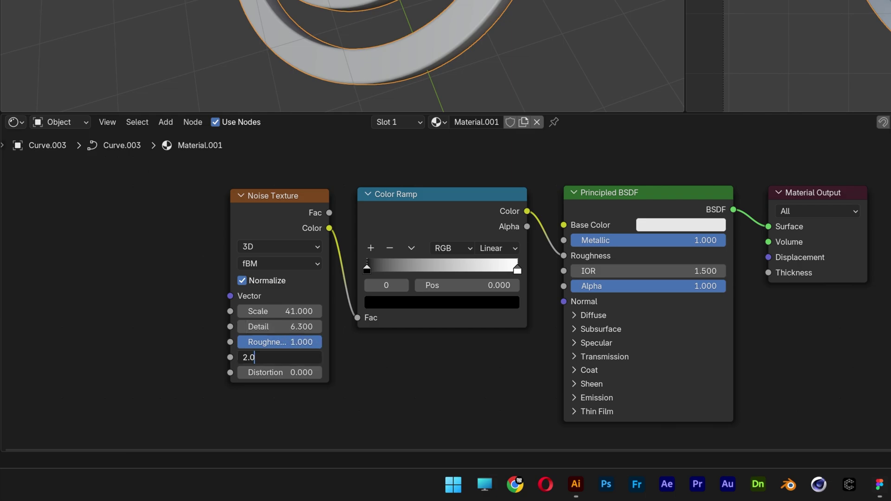
key(BackSpace)
text(7)
key(Return)
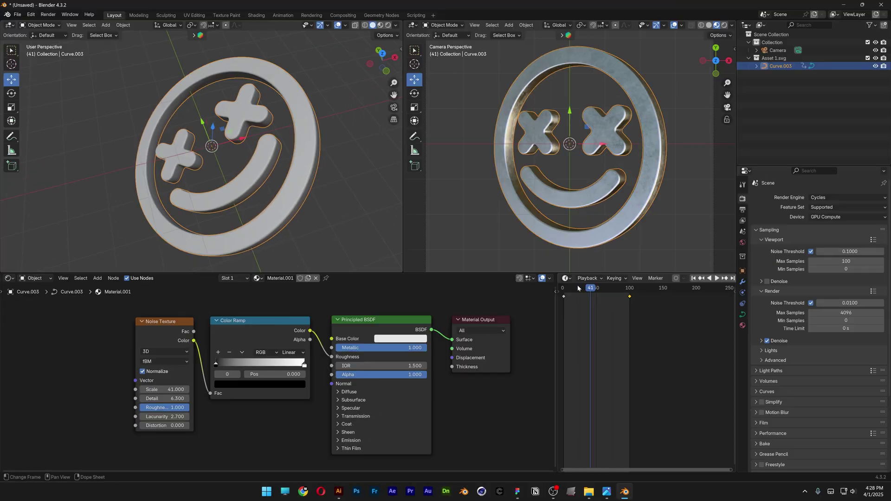
Slide the Color Ramp's black stop right to about 0.378, checking it over the animation
click(597, 288)
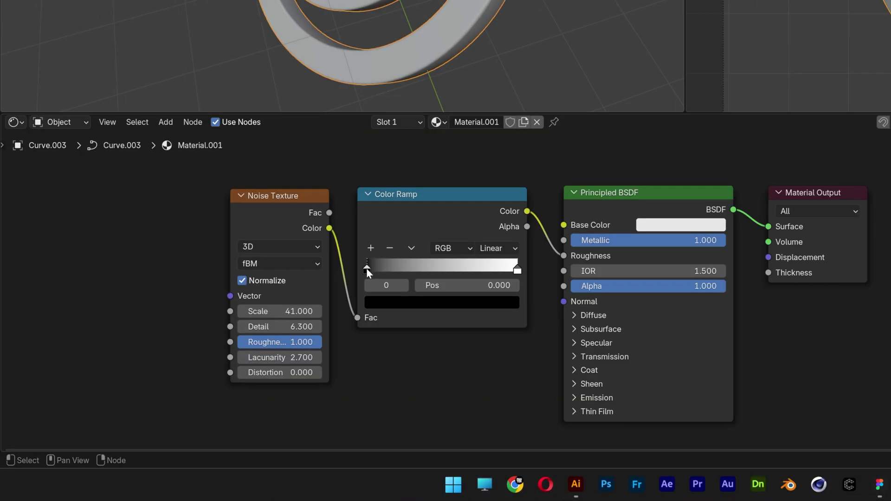
drag(366, 268, 411, 269)
drag(328, 317, 333, 316)
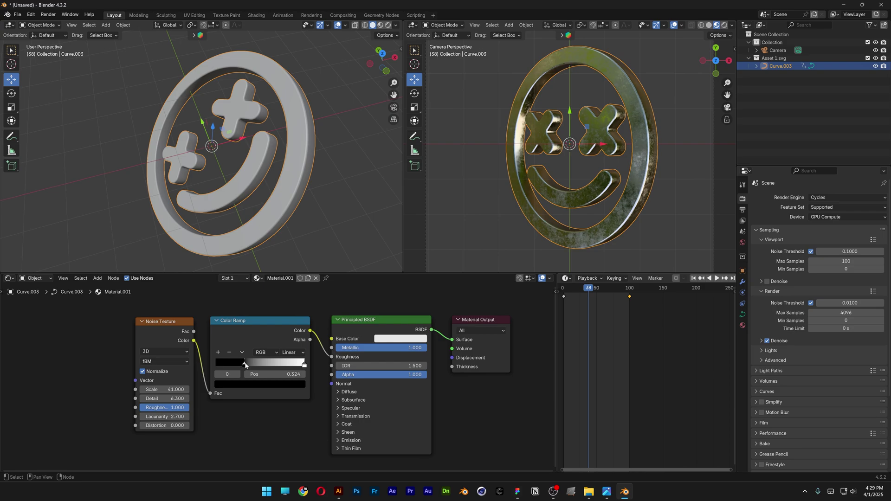
key(space)
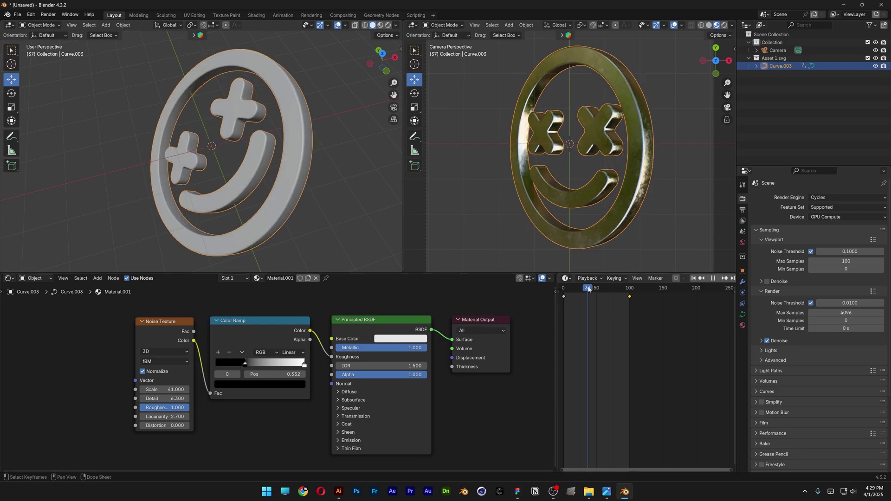
key(space)
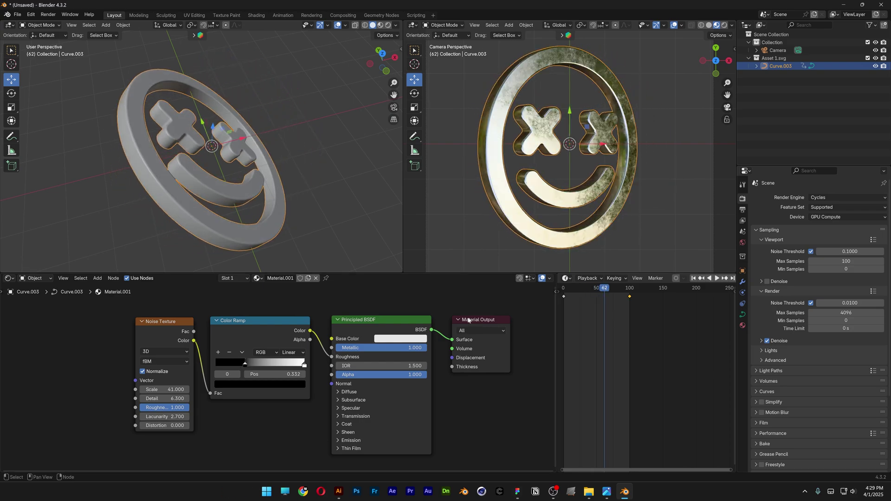
drag(304, 367, 249, 366)
mouse_move(604, 288)
mouse_down()
mouse_move(588, 289)
mouse_move(622, 290)
mouse_up()
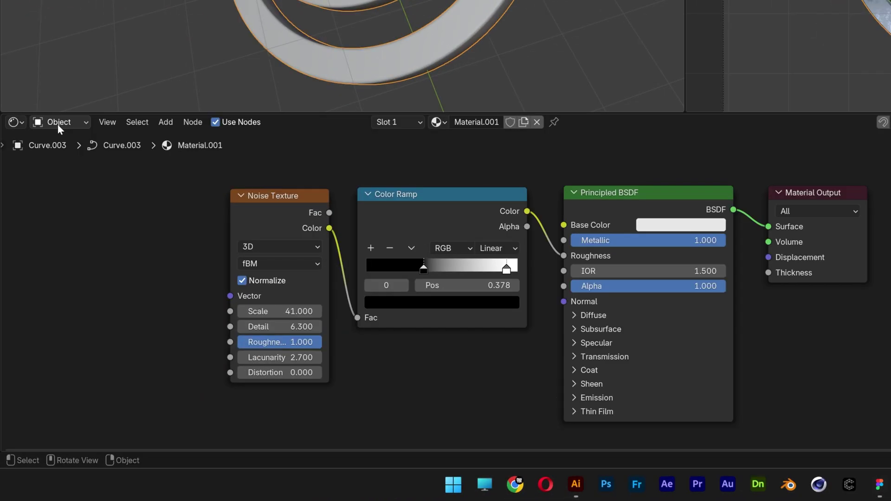
Switch the node editor to the World nodes
click(58, 124)
click(71, 167)
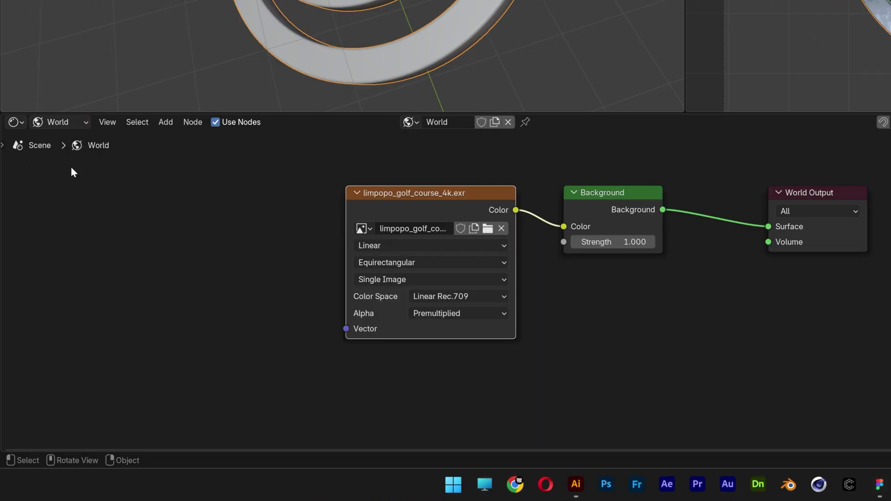
middle_drag(168, 214, 292, 212)
Add Mapping and Texture Coordinate nodes, wiring Generated to Mapping Vector to the Environment Texture Vector
key(shift+a)
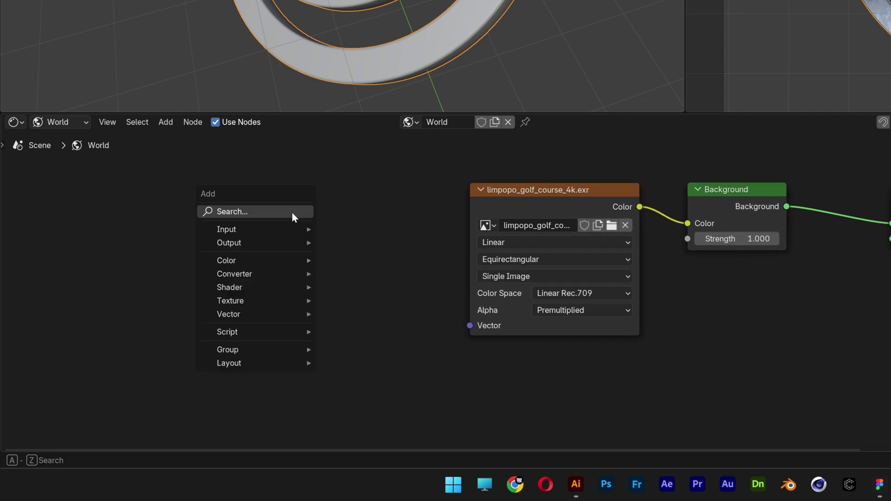
text(mapping)
key(Return)
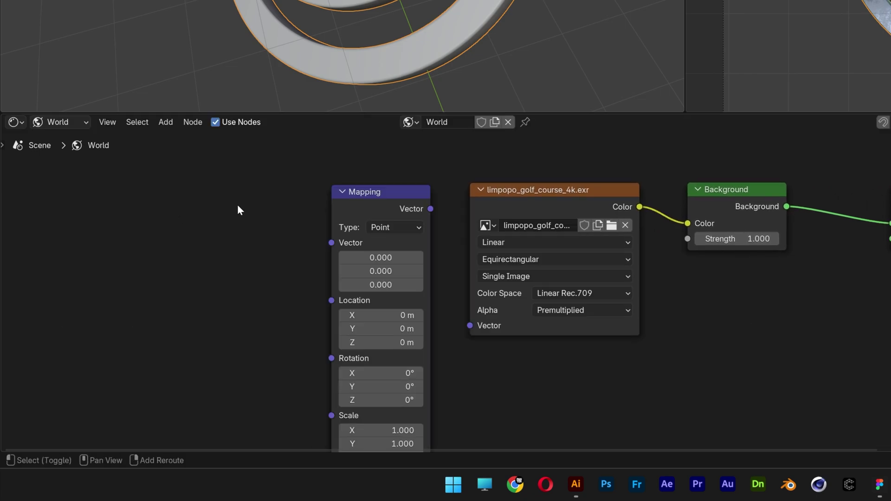
click(238, 204)
key(shift+a)
text(texture coordi)
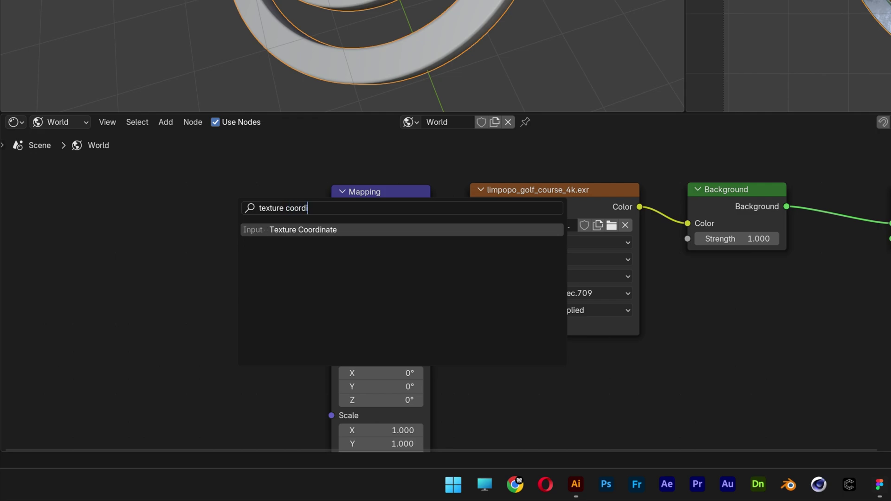
key(Return)
click(193, 189)
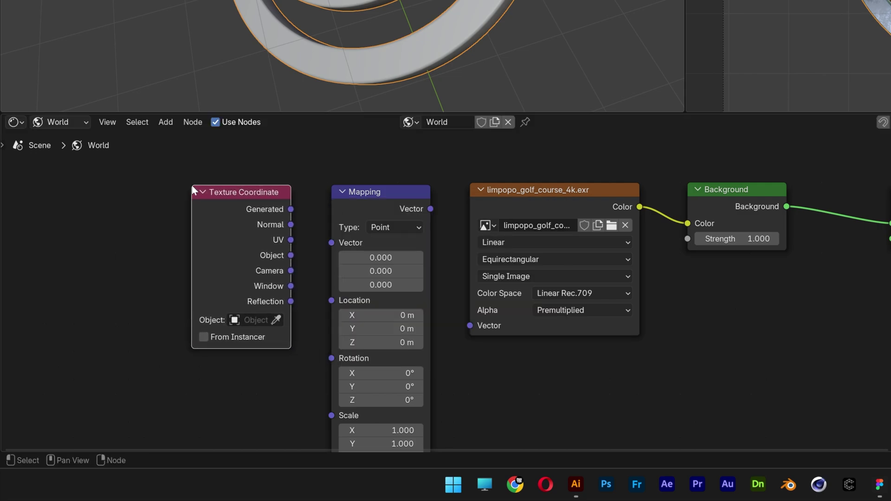
drag(291, 210, 327, 243)
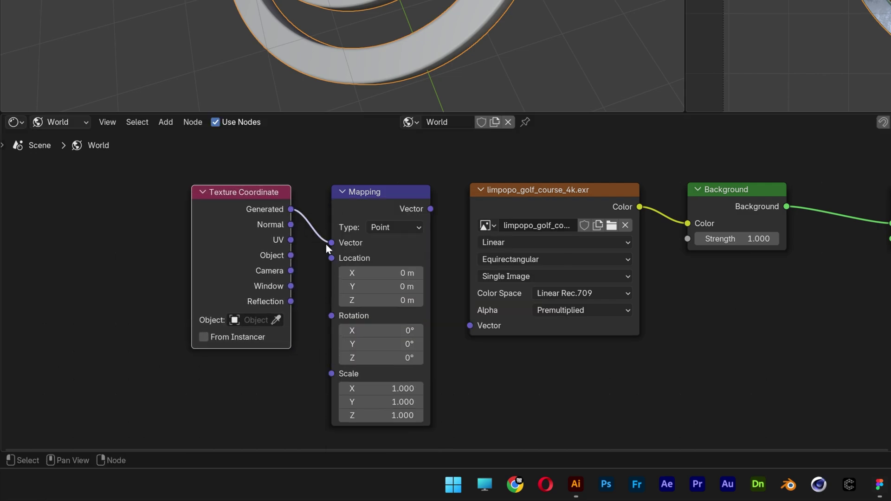
drag(431, 209, 469, 325)
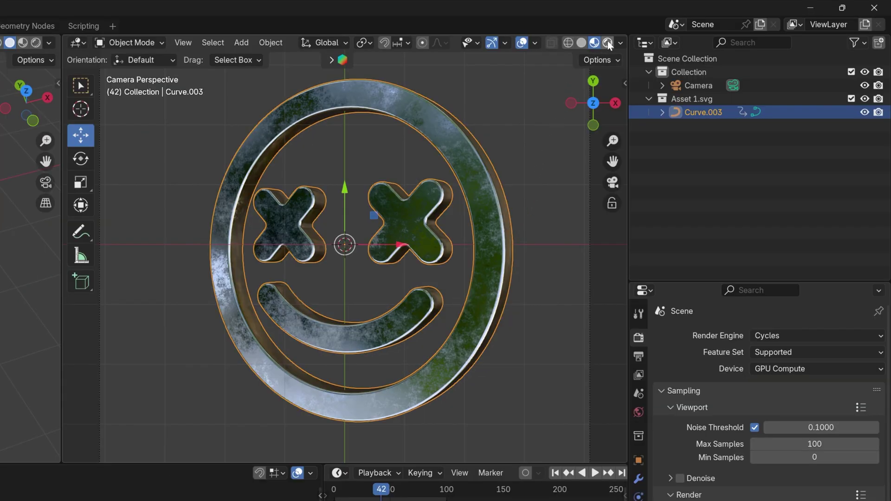
Switch to Rendered shading and rotate the HDRI Mapping about X to roughly 83°
click(607, 42)
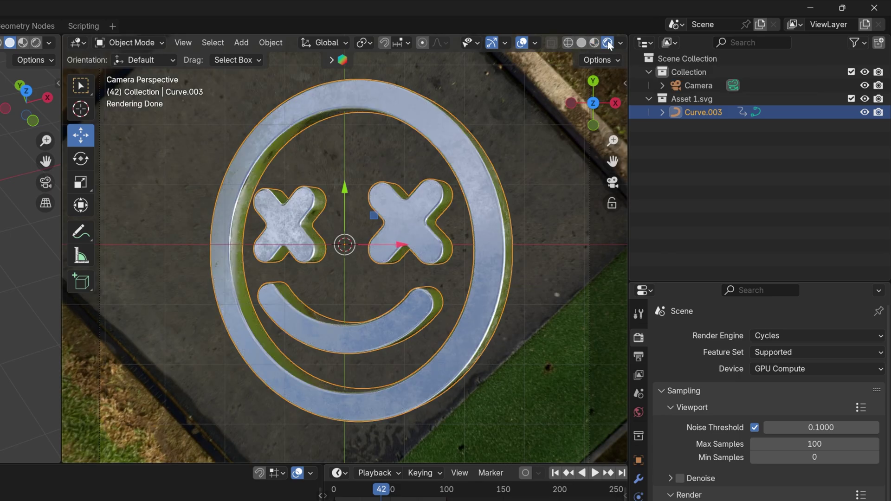
drag(382, 488, 360, 489)
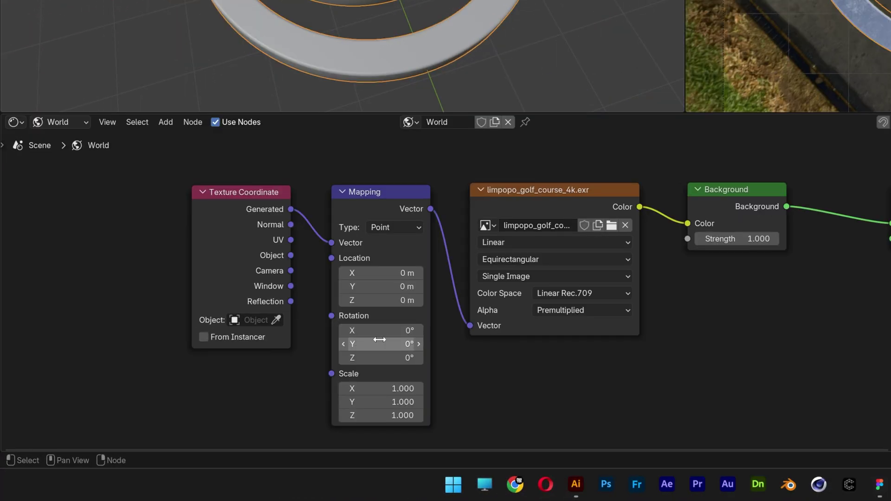
drag(394, 330, 487, 330)
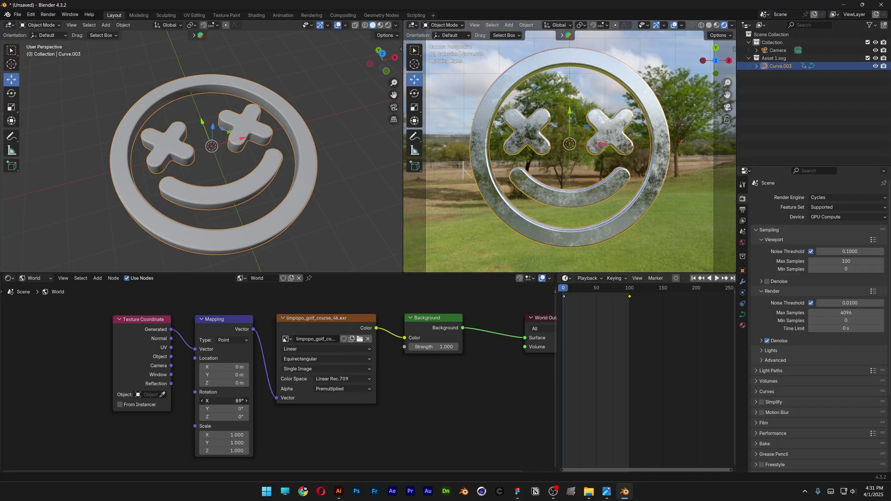
drag(237, 400, 230, 401)
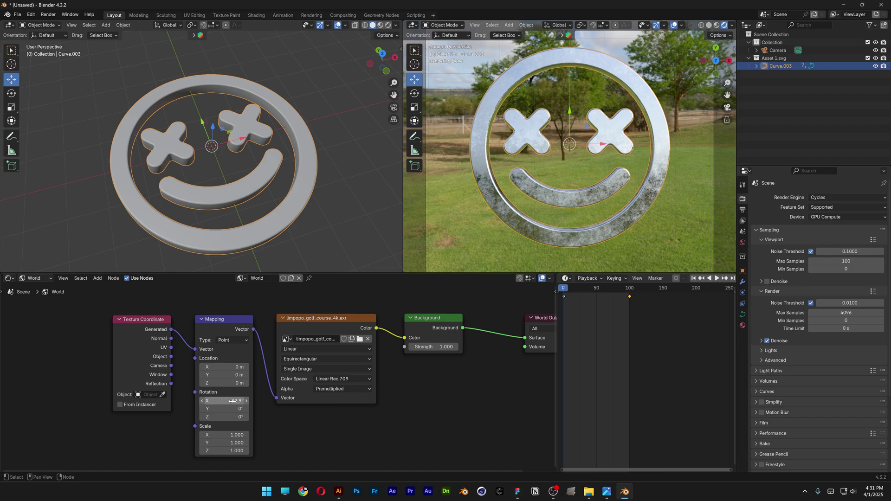
Move the World Output node further right to make room
middle_drag(231, 401, 97, 404)
drag(414, 324, 429, 320)
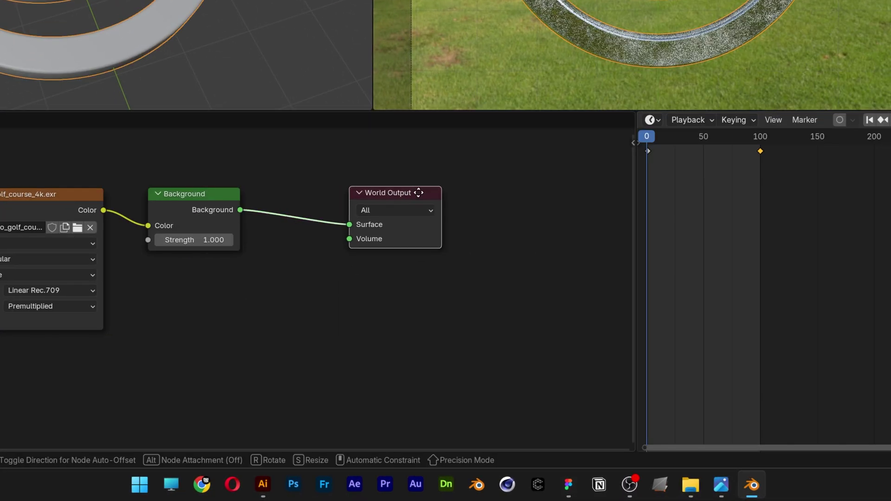
drag(417, 192, 559, 187)
Insert a Mix Shader between the Background and the World Output
key(shift+a)
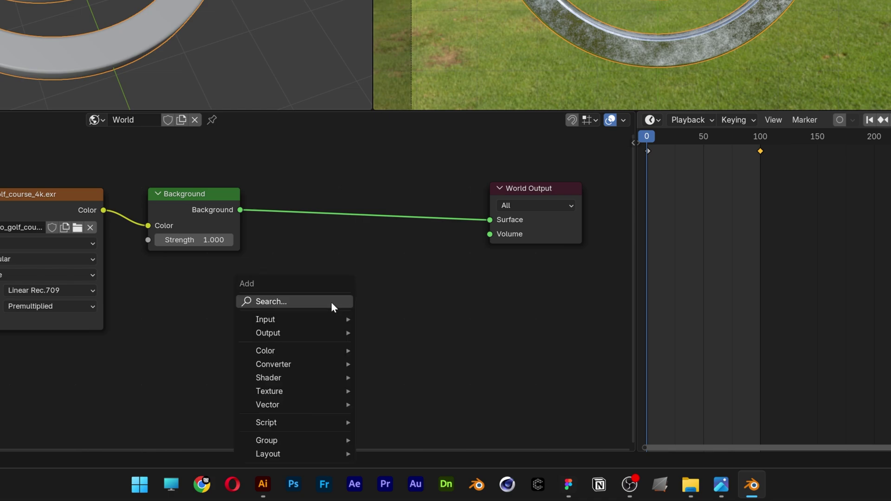
text(mix shader)
key(Return)
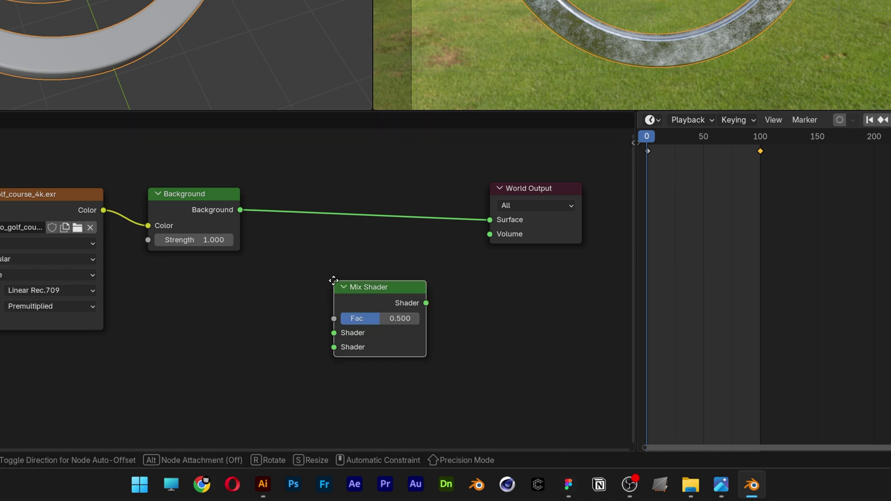
click(320, 187)
middle_drag(319, 183, 346, 234)
Duplicate the Background node and connect the copy to the Mix Shader's lower input
key(shift+d)
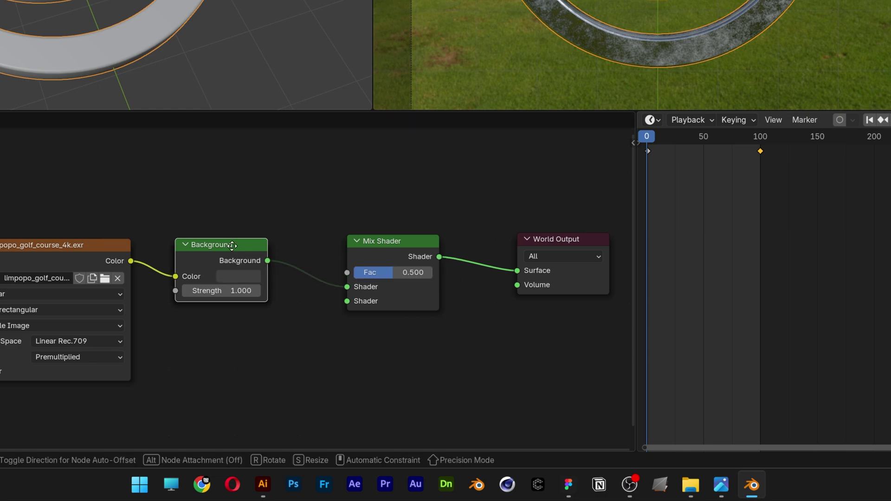
click(234, 170)
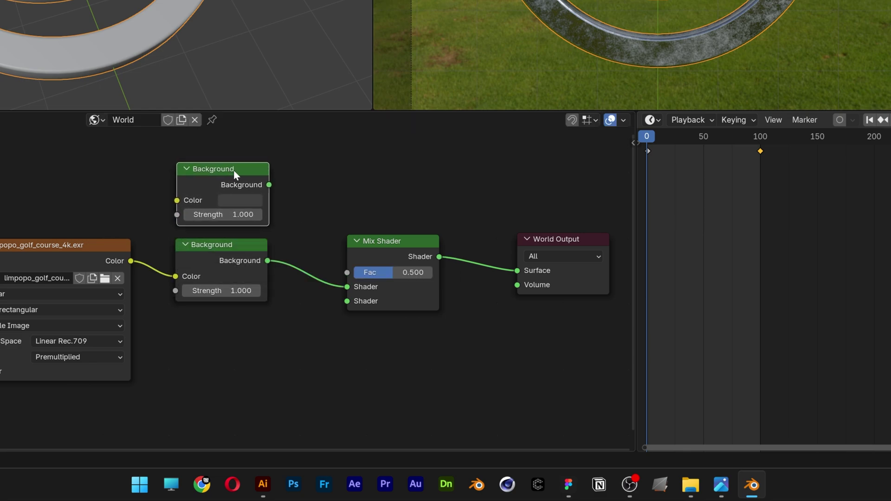
drag(269, 185, 347, 300)
shift+scroll(267, 297, down, 2)
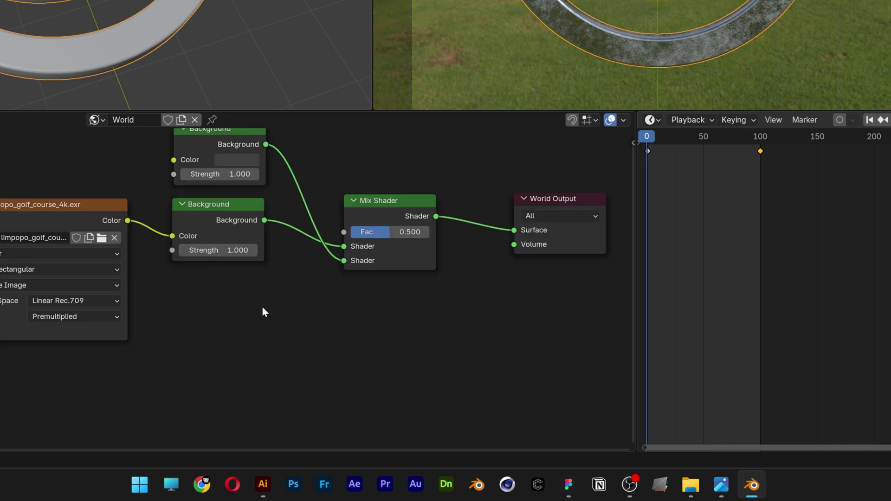
Add a Light Path node so Is Camera Ray drives the Mix Shader Fac
key(shift+a)
text(light pat)
key(Return)
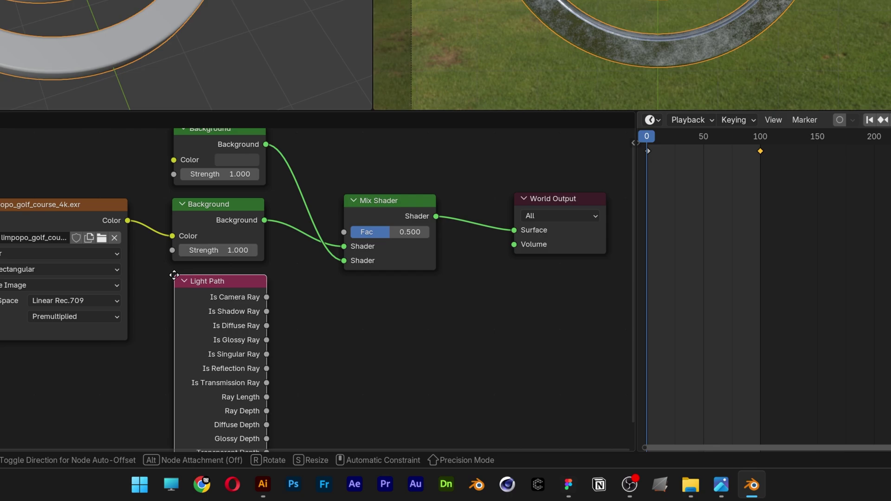
click(173, 276)
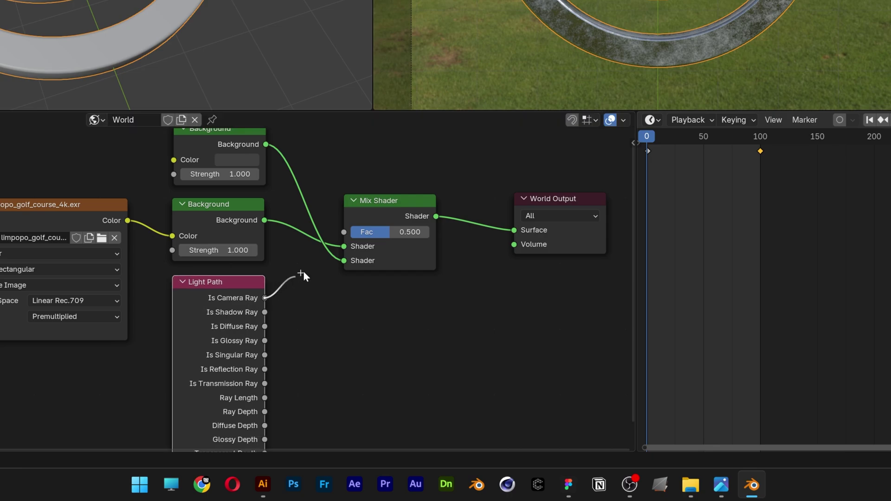
drag(341, 234, 342, 234)
shift+scroll(325, 227, up, 3)
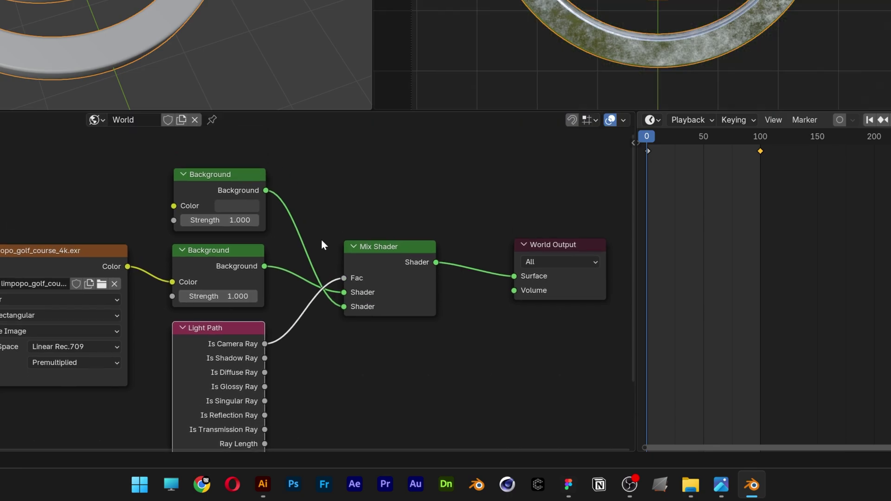
click(243, 206)
Darken the plain background colour to nearly black and play the rotation animation
click(335, 98)
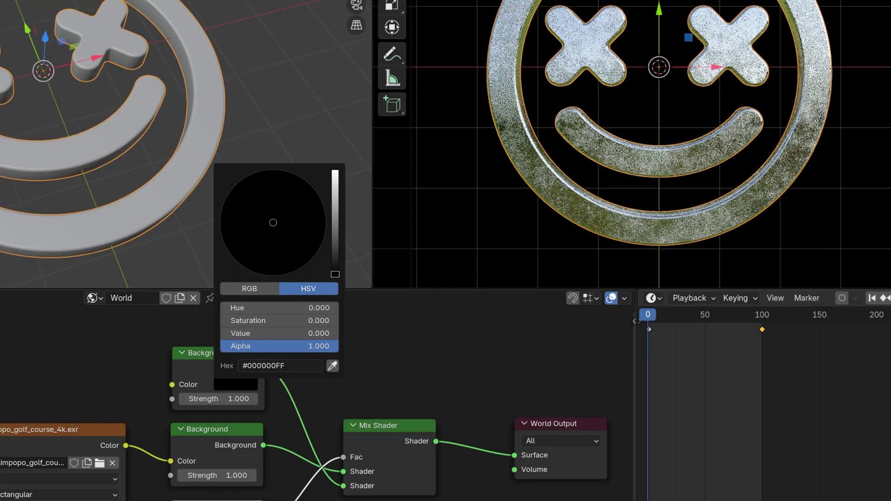
mouse_move(341, 267)
mouse_down()
mouse_move(335, 176)
mouse_move(336, 275)
mouse_up()
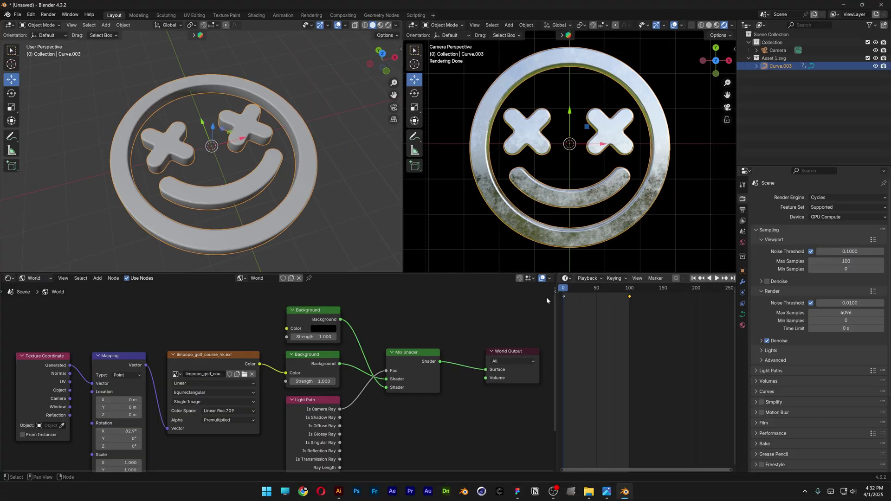
key(space)
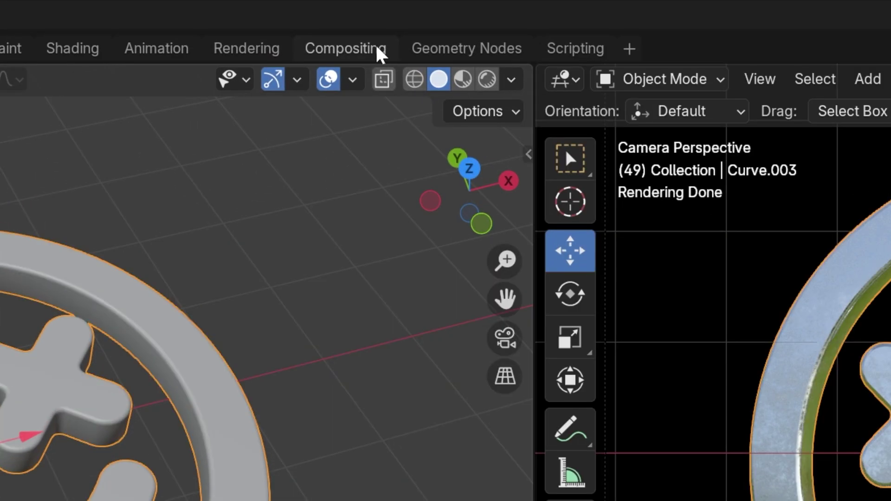
Open the Compositing workspace, enable Use Nodes, and split the compositor area in two
click(374, 46)
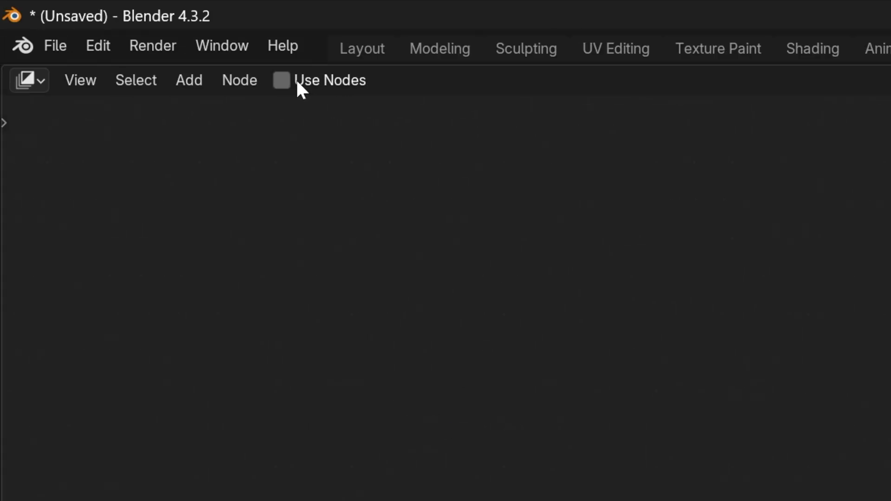
click(288, 81)
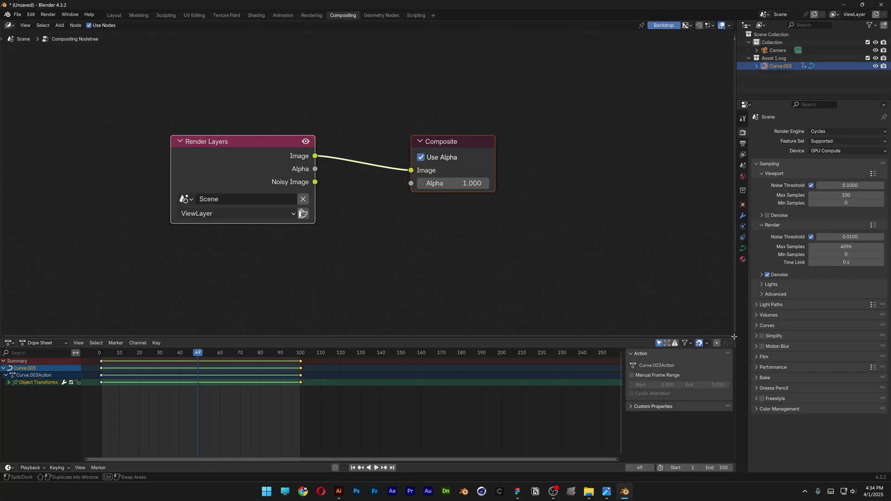
drag(734, 337, 442, 292)
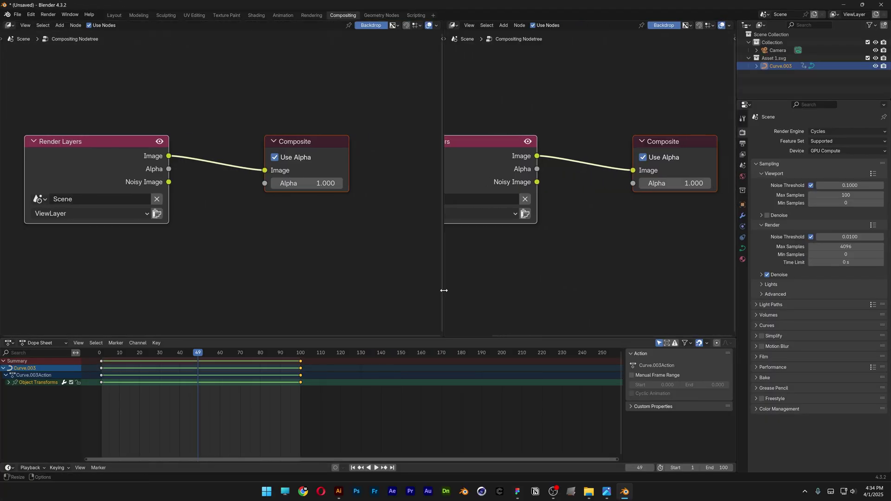
Make the new area a Rendered 3D Viewport with the Compositor set to Always
click(152, 43)
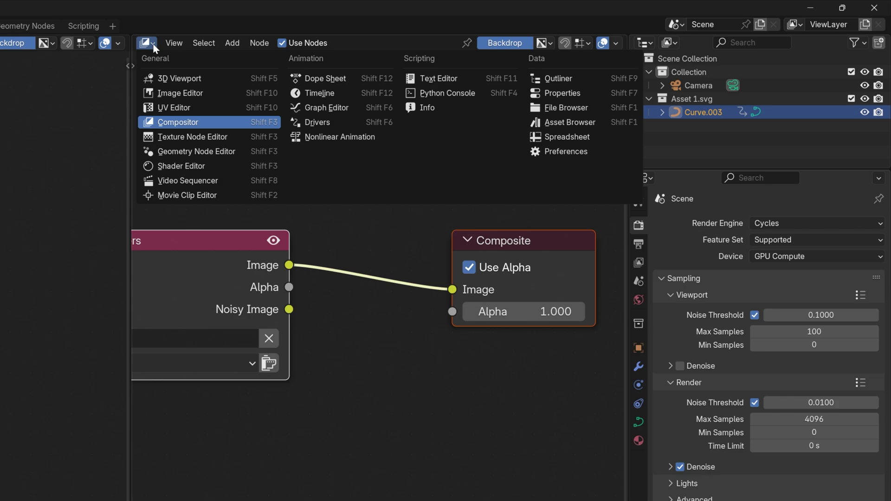
click(188, 79)
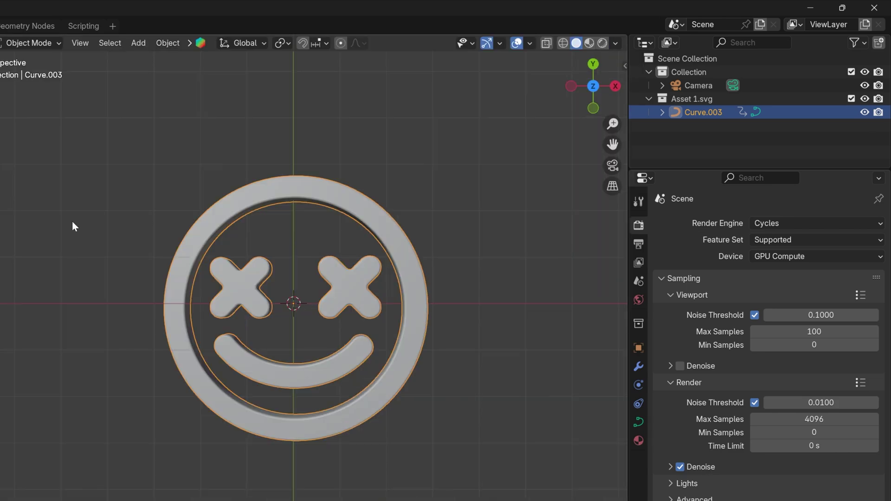
click(601, 42)
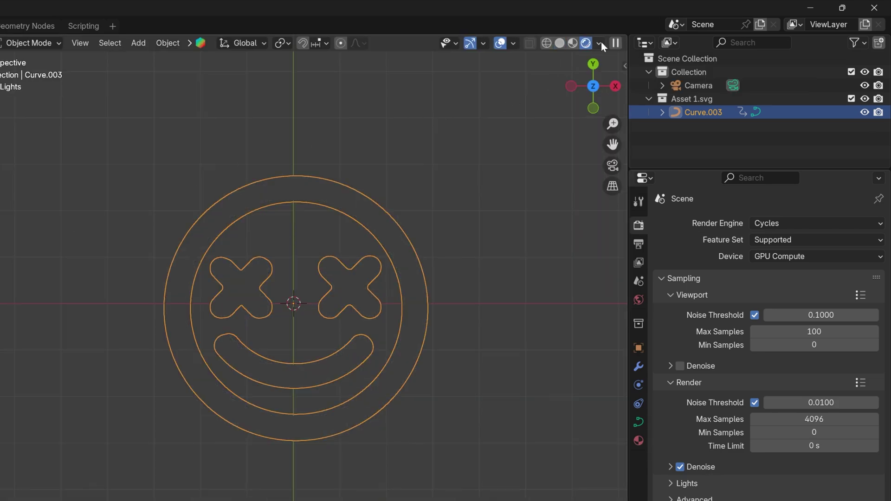
click(599, 42)
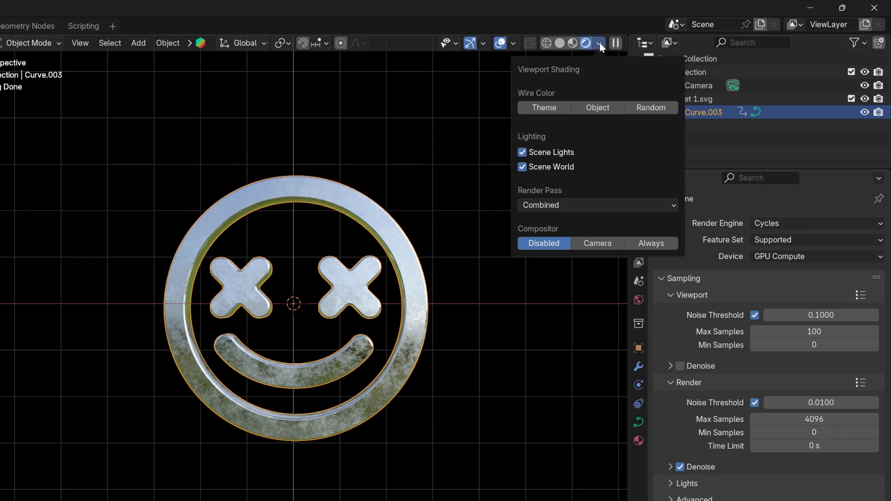
click(652, 243)
drag(1, 303, 211, 308)
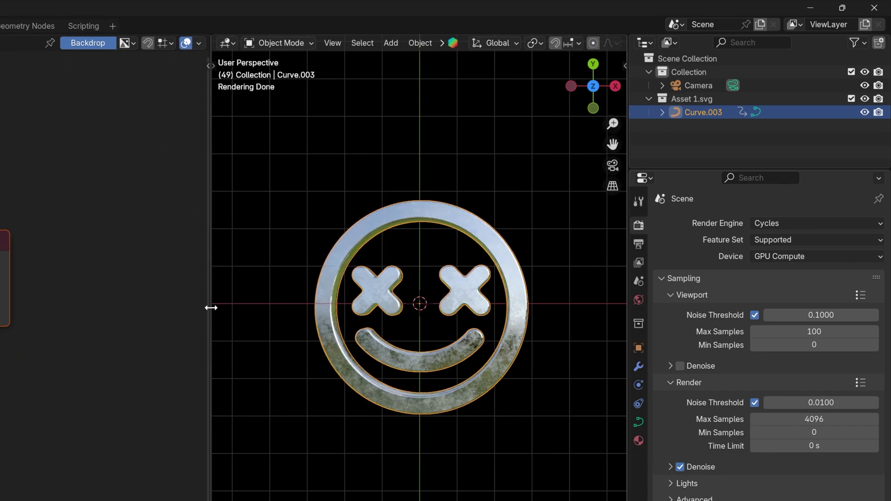
key(Home)
key(shift+a)
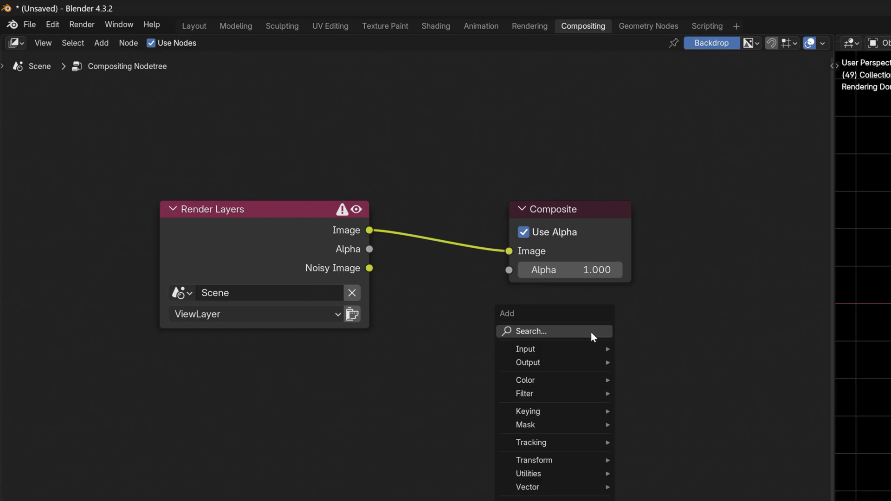
Insert a Glare node between Render Layers and Composite
text(glare)
key(Return)
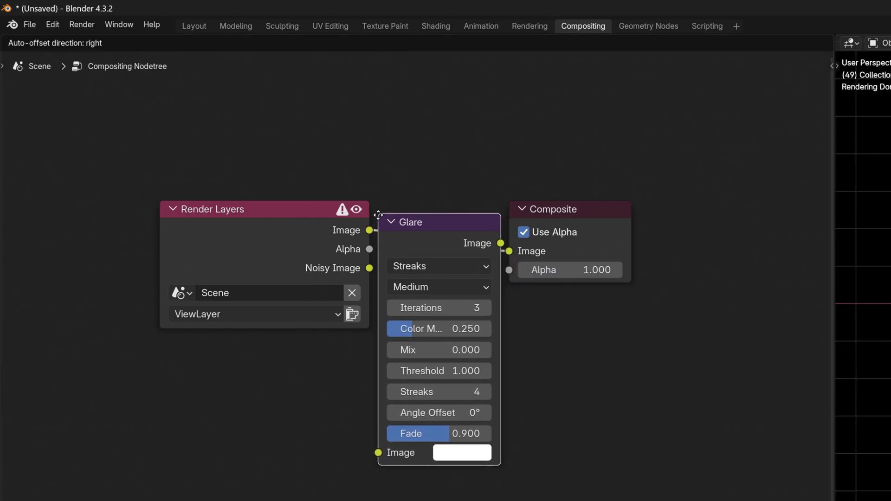
click(377, 215)
drag(830, 386, 507, 265)
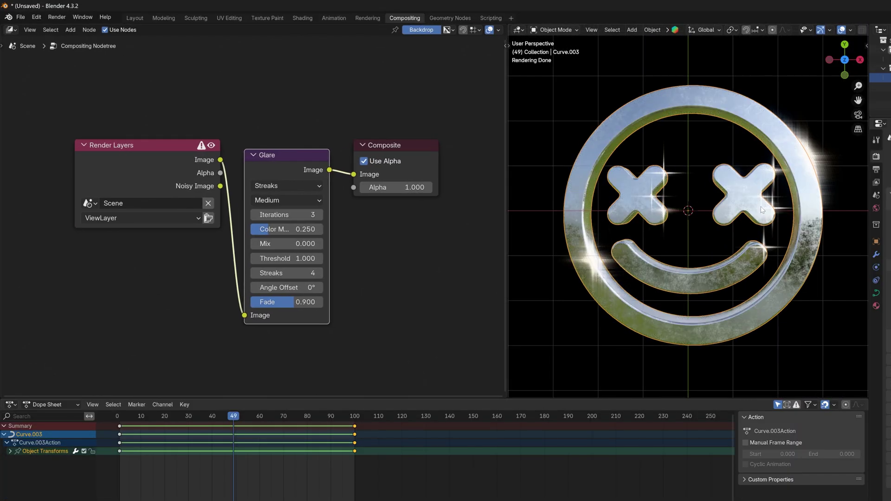
scroll(723, 210, down, 1)
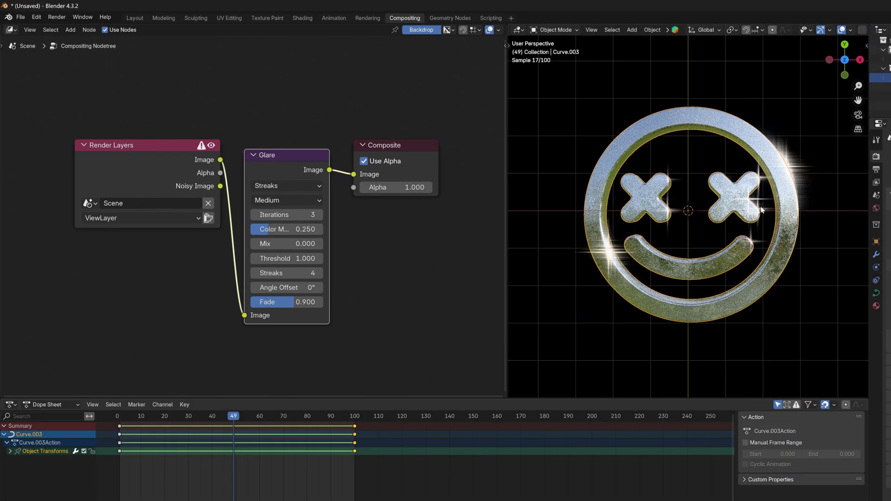
Set the Glare to Bloom, High quality, Mix -0.900, and replay the animation
click(278, 186)
click(266, 215)
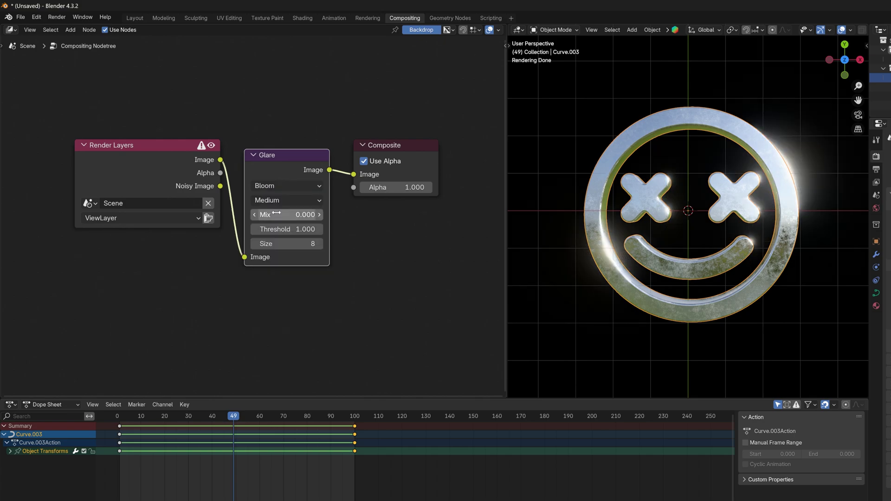
click(273, 201)
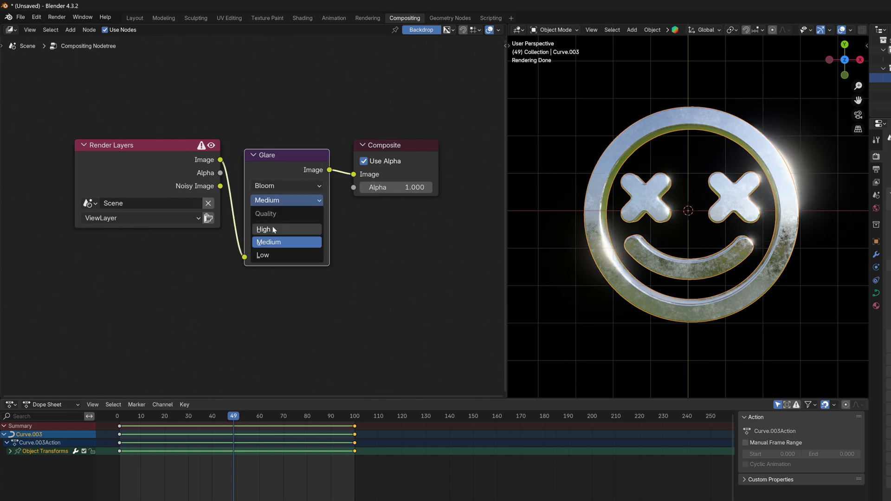
click(273, 229)
mouse_move(298, 219)
mouse_down()
mouse_move(283, 220)
mouse_move(303, 223)
mouse_up()
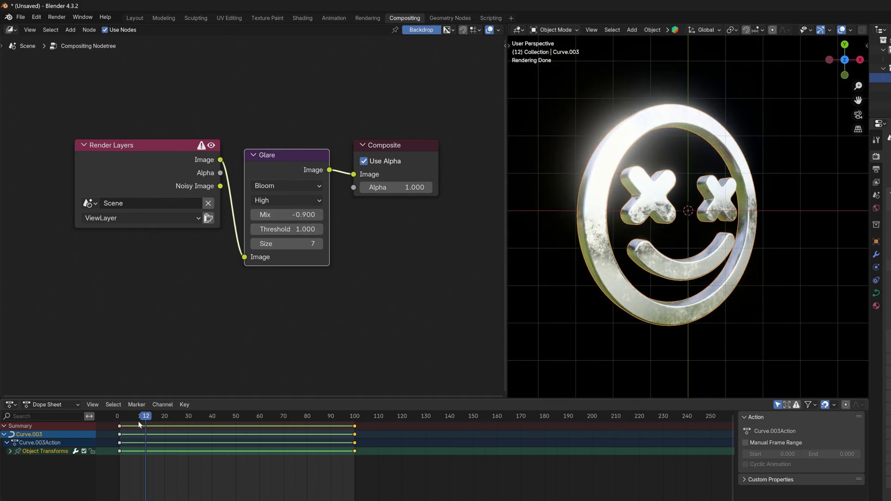
key(shift+Left)
key(space)
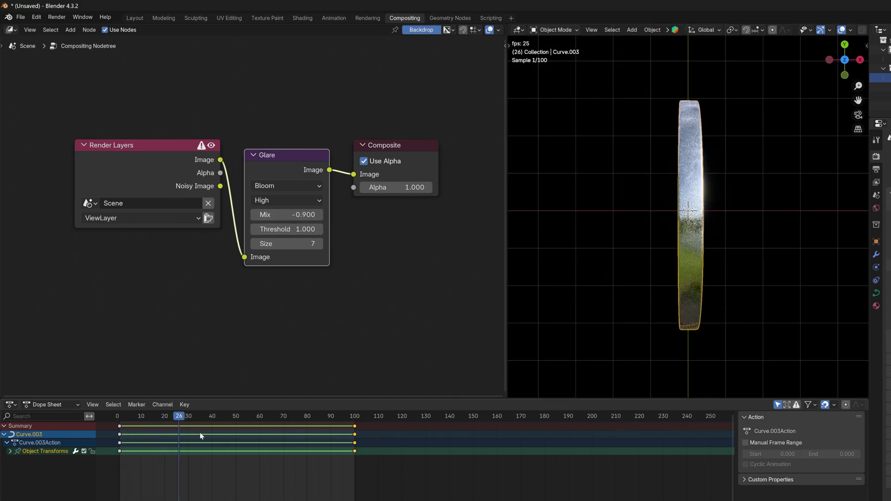
click(248, 415)
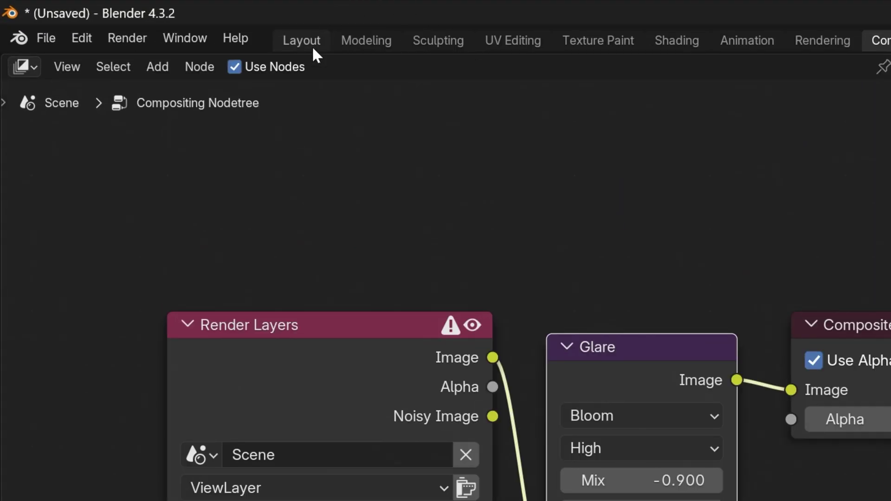
In the Layout workspace, rotate the HDRI Mapping to 13.8° on Y
click(302, 42)
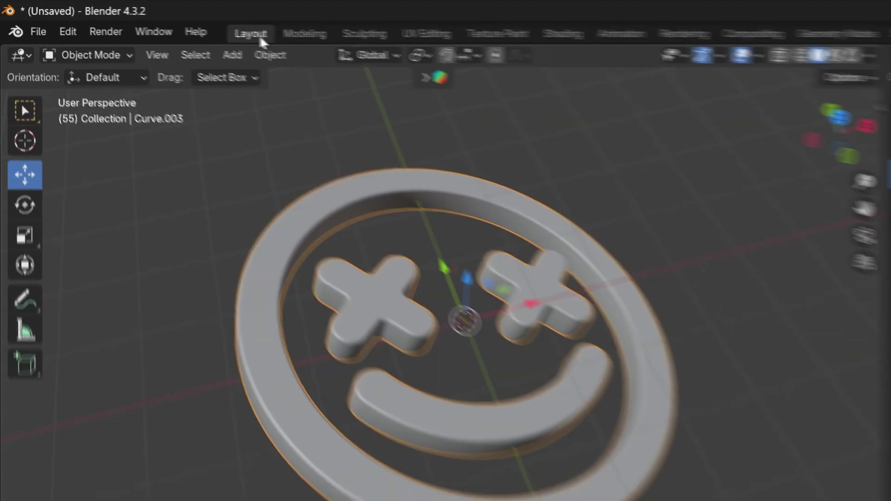
click(35, 278)
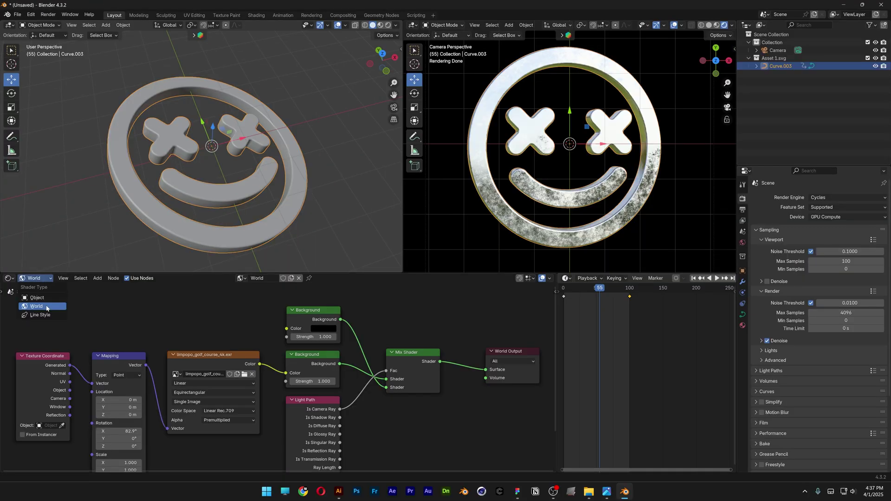
click(47, 306)
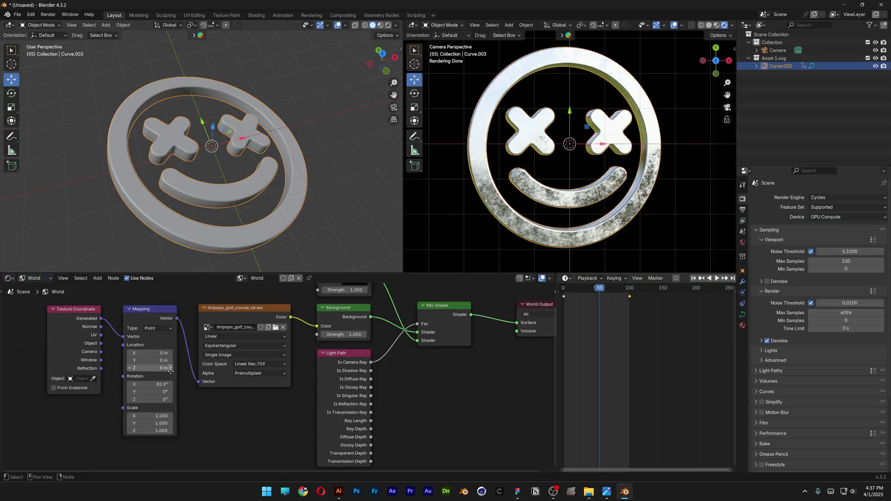
drag(149, 392, 162, 392)
Set the camera viewport's Compositor to Always so the bloom shows
click(577, 288)
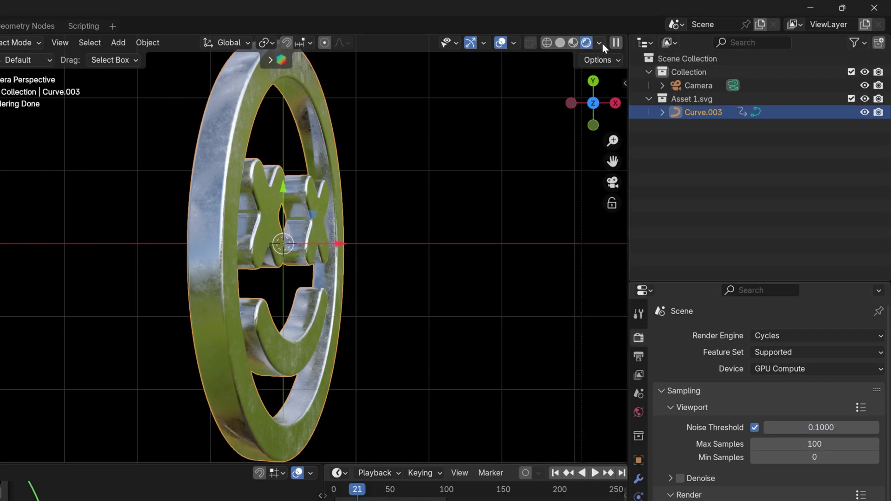
click(599, 42)
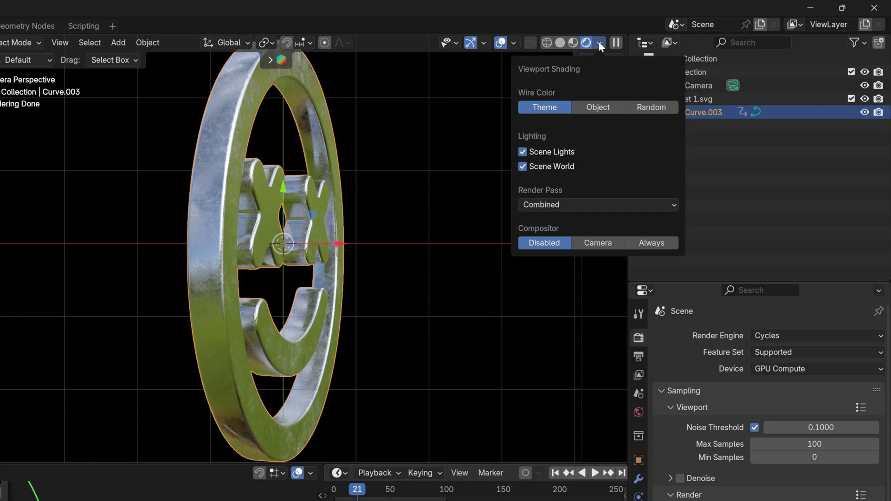
click(652, 242)
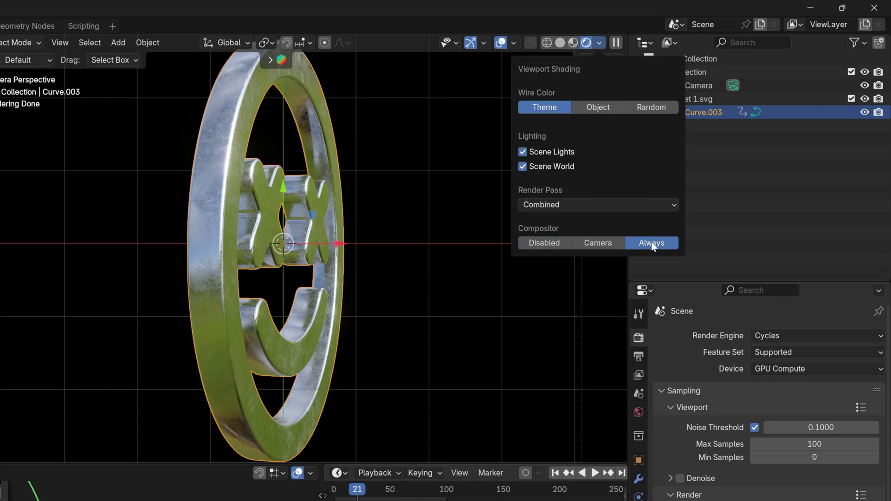